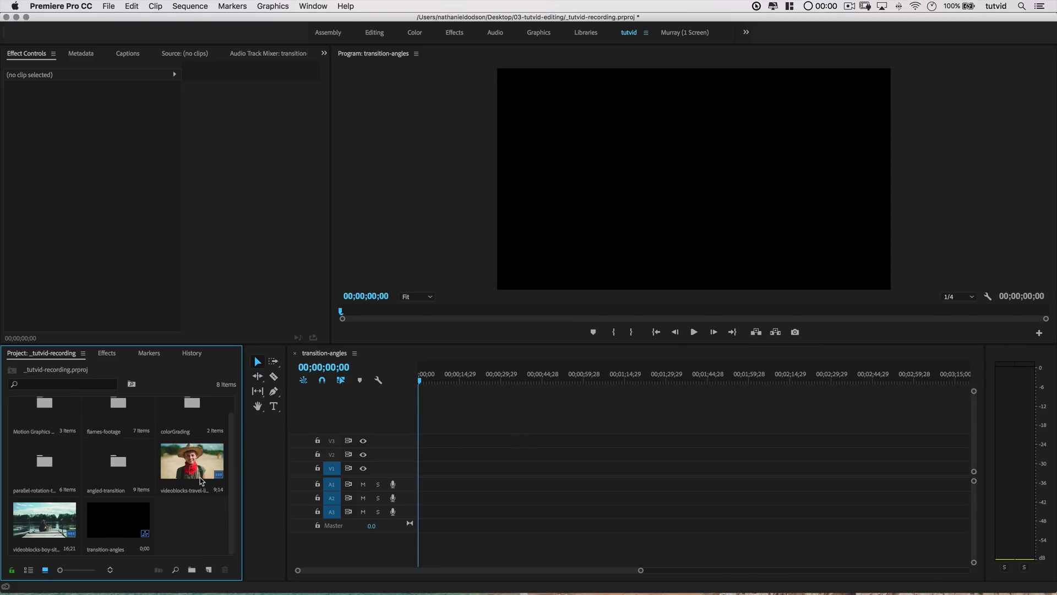
- Add the boy-in-hat clip to V1 and trim the dog clip to start earlier over it
left_click_drag(190, 480, 434, 468)
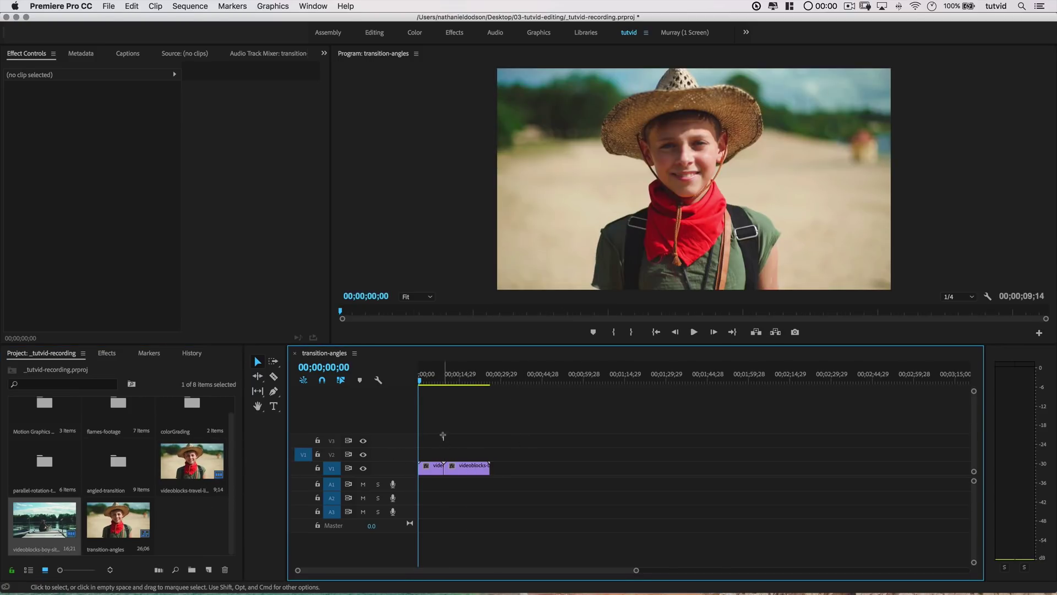
left_click(443, 380)
key("=")
key("=")
key("=")
key("=")
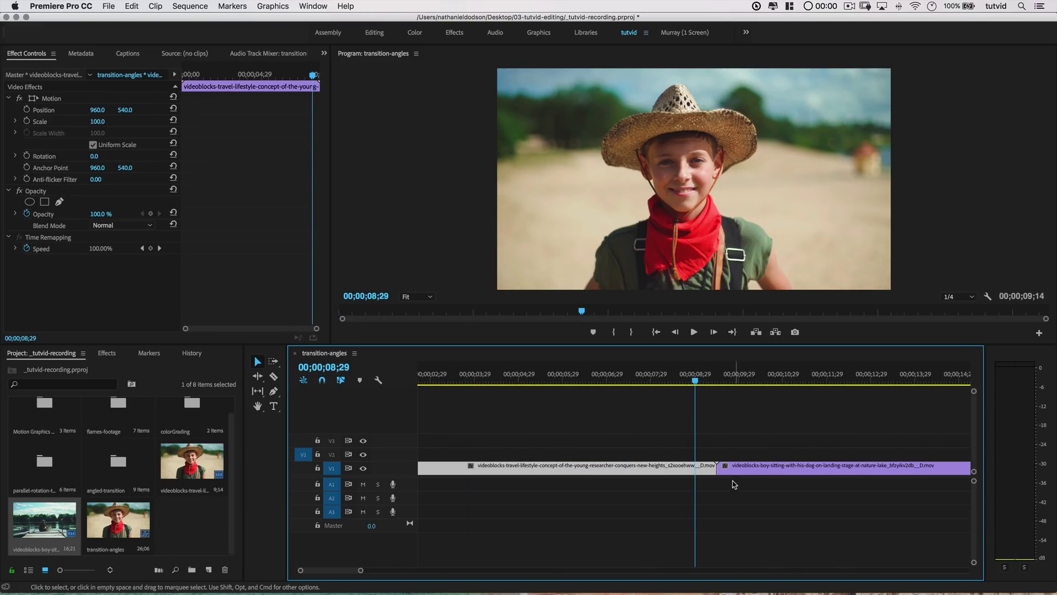
left_click_drag(734, 482, 673, 473)
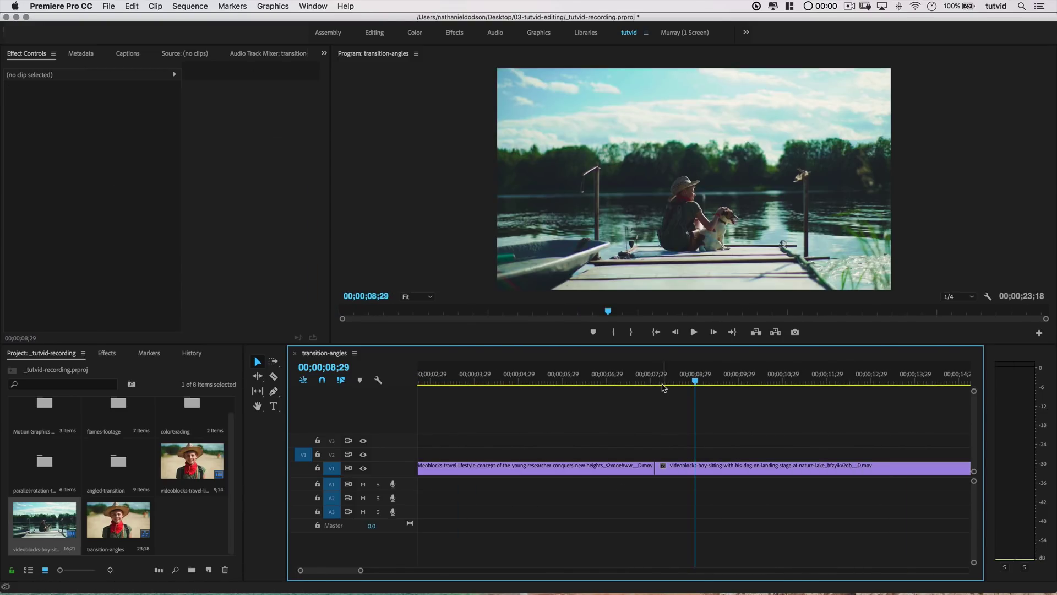
- Park the playhead at 07;07, enlarge the program monitor and choose the Rectangle tool
left_click_drag(663, 384, 617, 384)
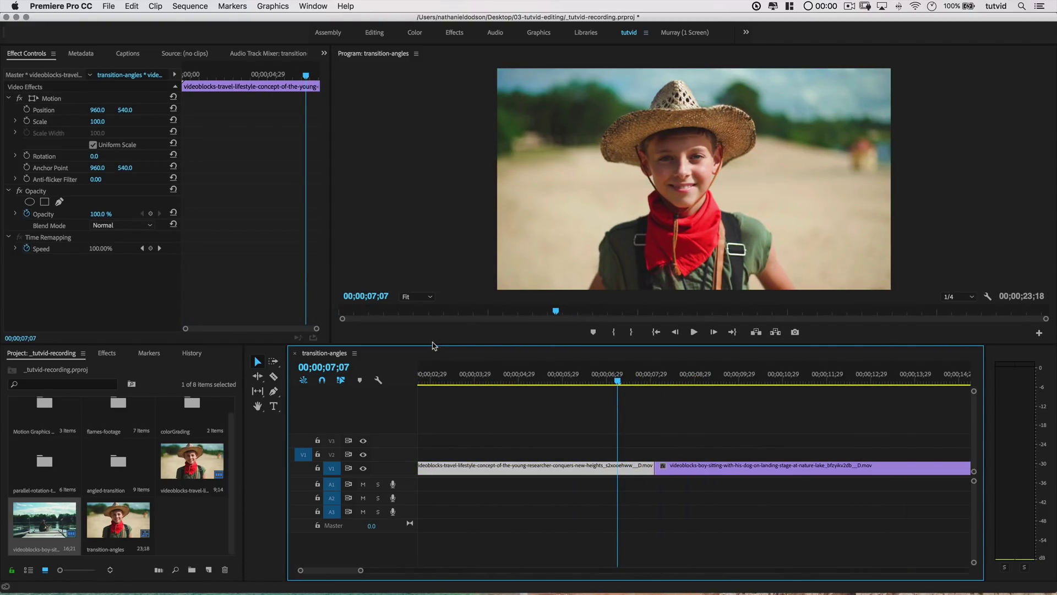
left_click_drag(434, 345, 434, 370)
left_click(273, 416)
left_click(321, 434)
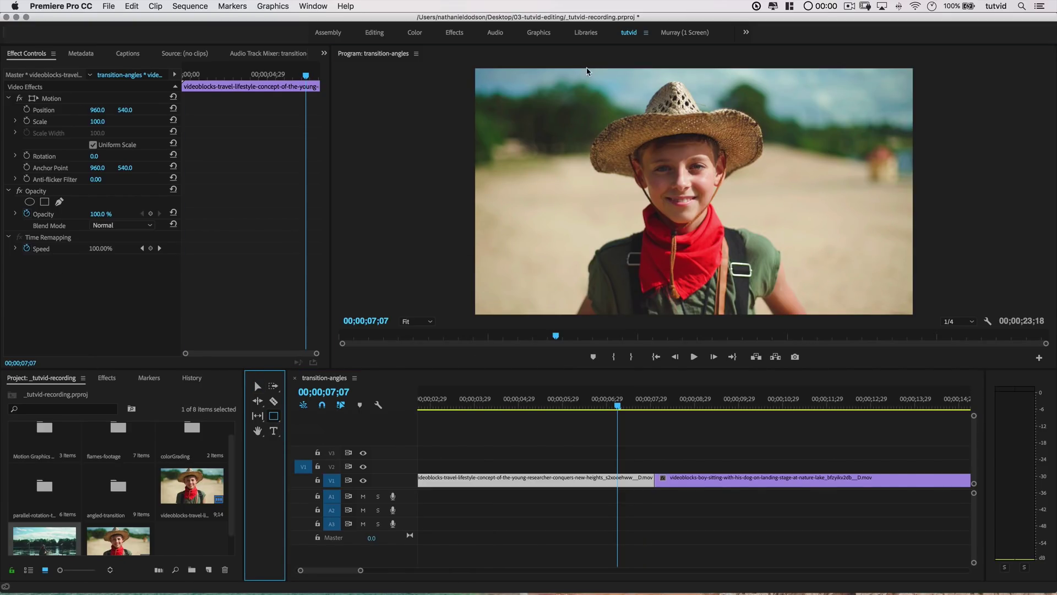
- Draw a rectangle over the video frame and view the monitor at 75%
left_click_drag(587, 67, 836, 314)
key("v")
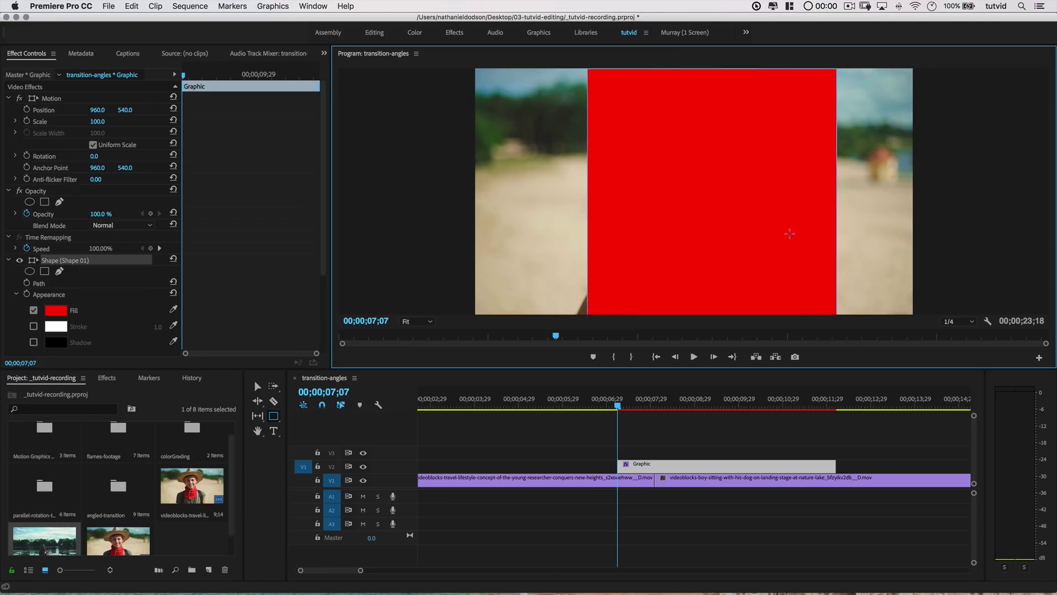
left_click(416, 321)
left_click(416, 375)
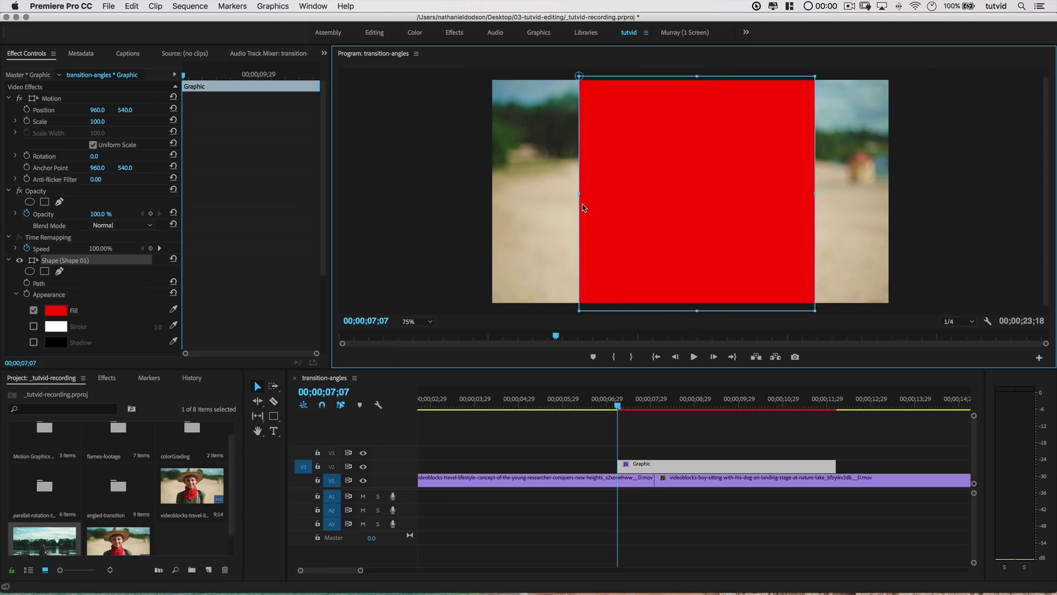
- In Essential Graphics, change the rectangle's fill to orange ff9728
left_click(317, 6)
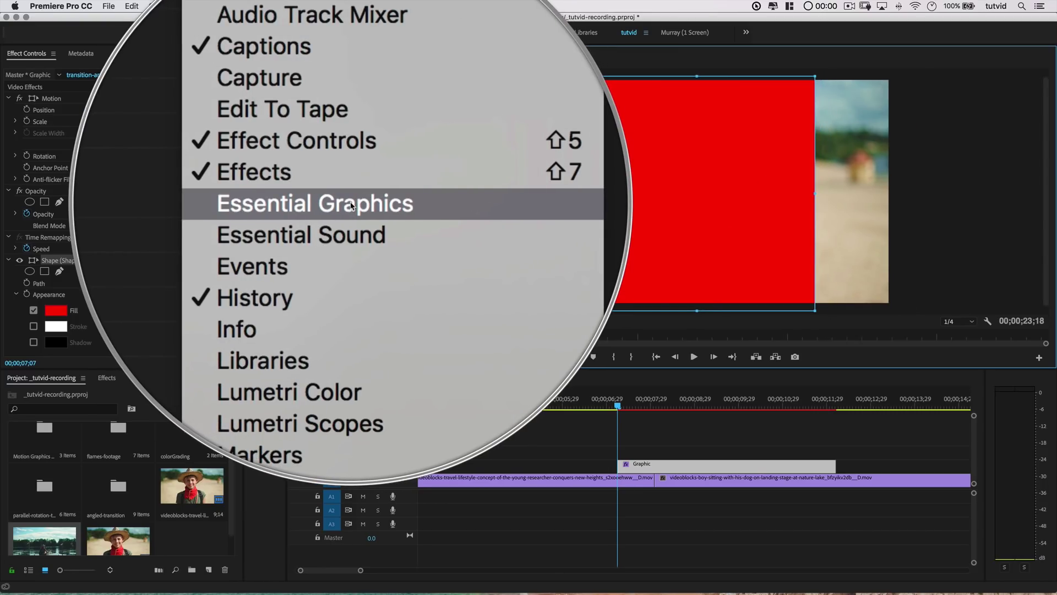
left_click(351, 206)
left_click(188, 320)
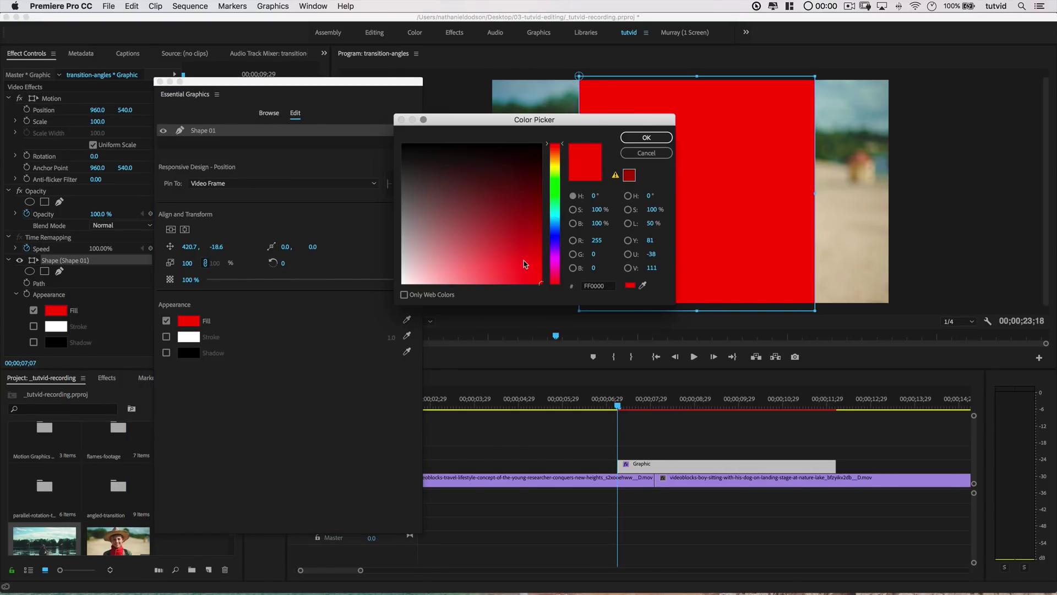
left_click(594, 286)
type("ff")
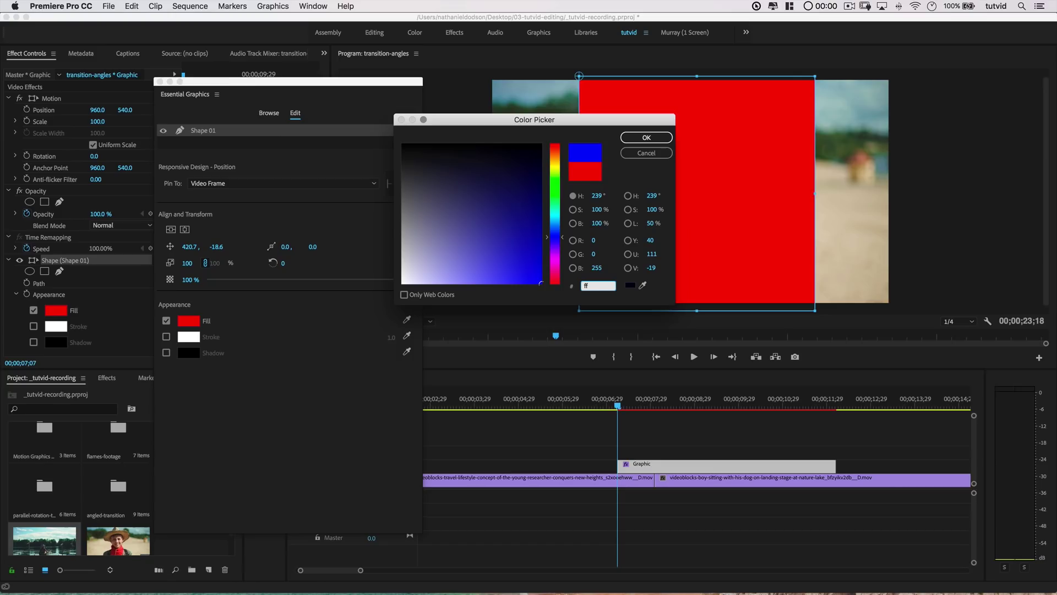
type("9728")
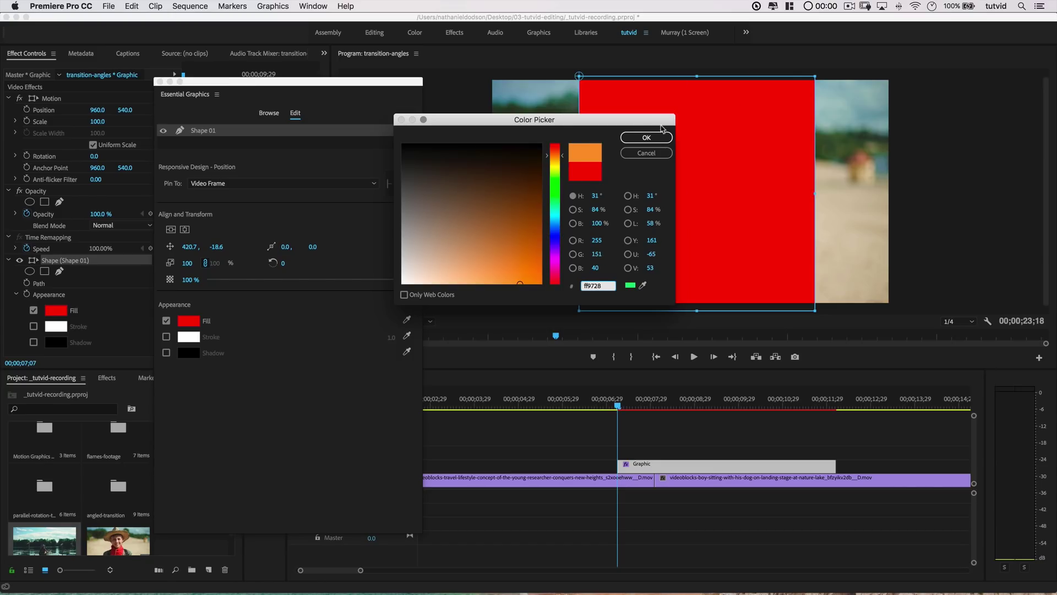
left_click(652, 139)
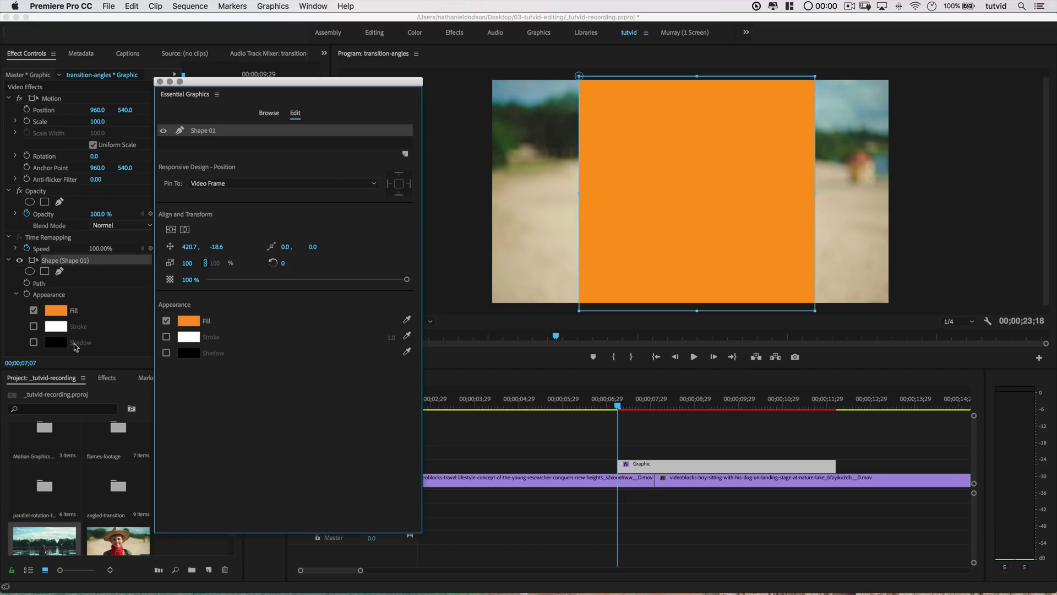
- Rotate the orange shape 45° and centre it vertically and horizontally in the frame
left_click(280, 263)
type("45")
key("Tab")
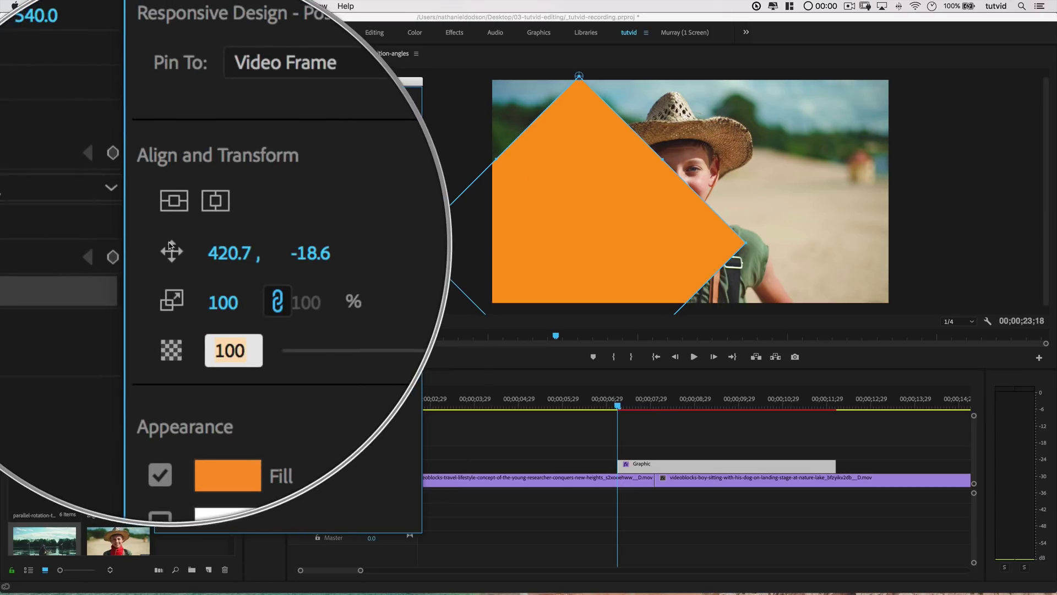
left_click(185, 230)
left_click(186, 230)
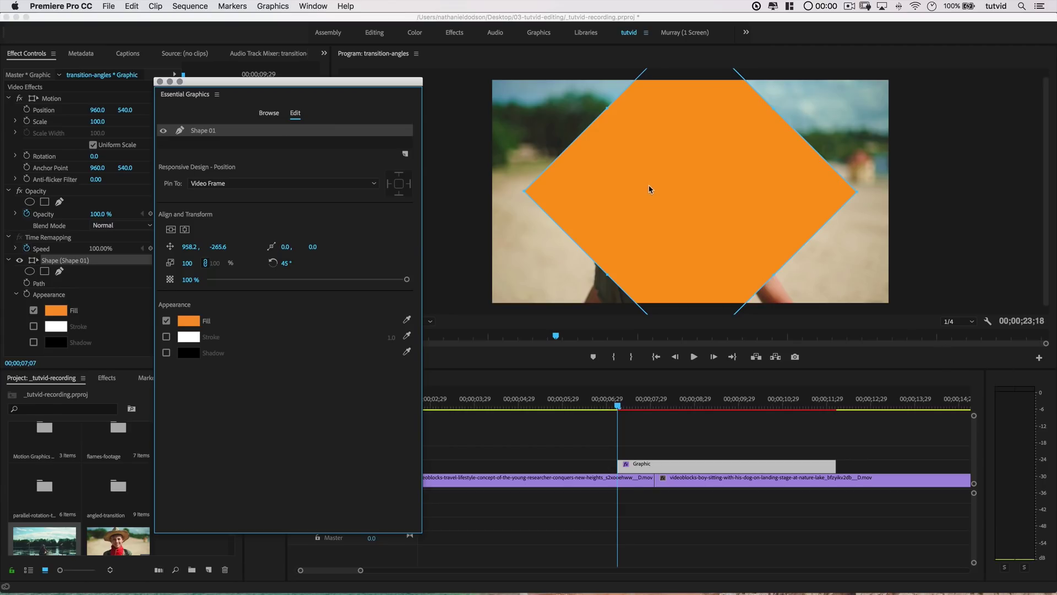
- Keyframe the diamond's Position from off-screen right (2745.2), sliding it left by about 11;22
left_click(160, 81)
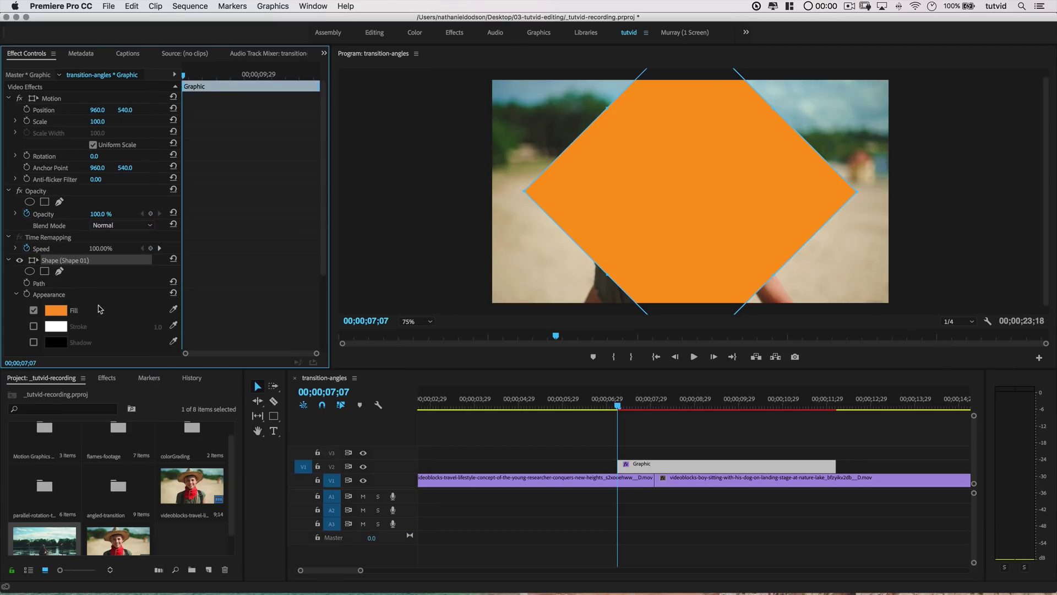
scroll(99, 309, "down", 5)
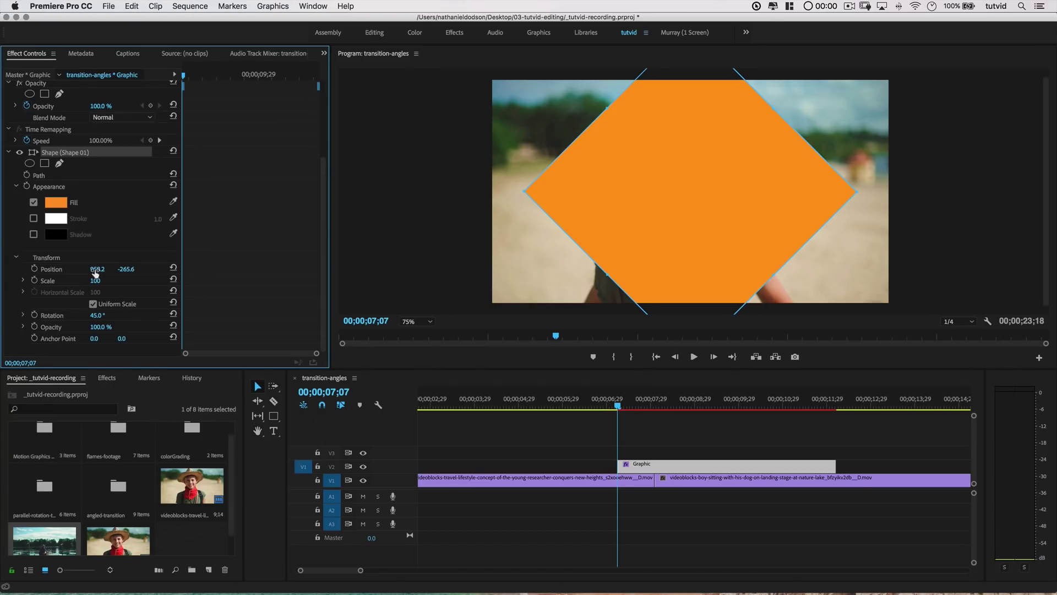
left_click_drag(97, 269, 427, 268)
key("shift+Right")
key("shift+Right")
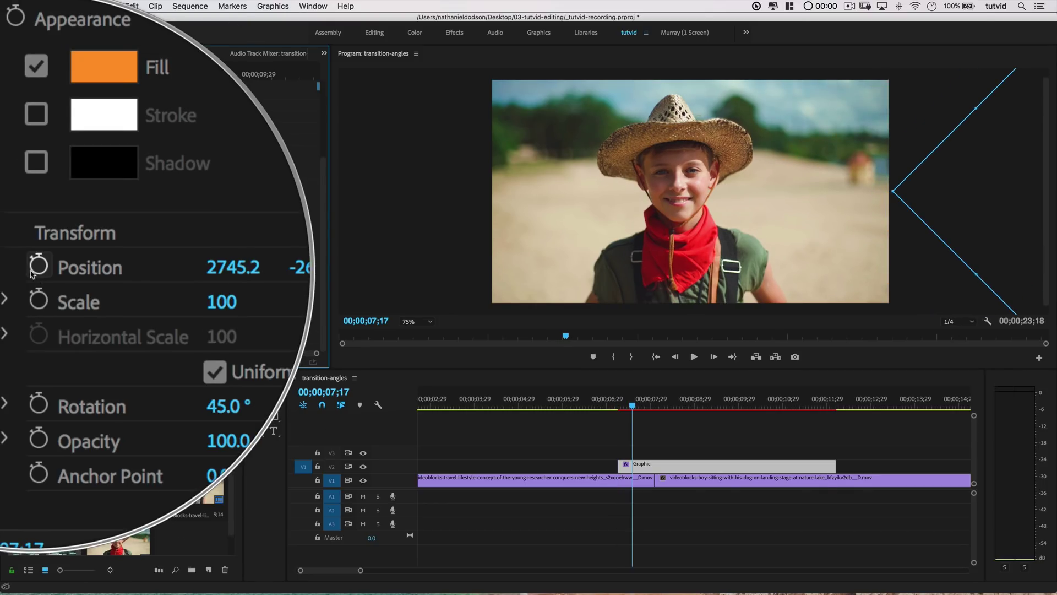
left_click(34, 269)
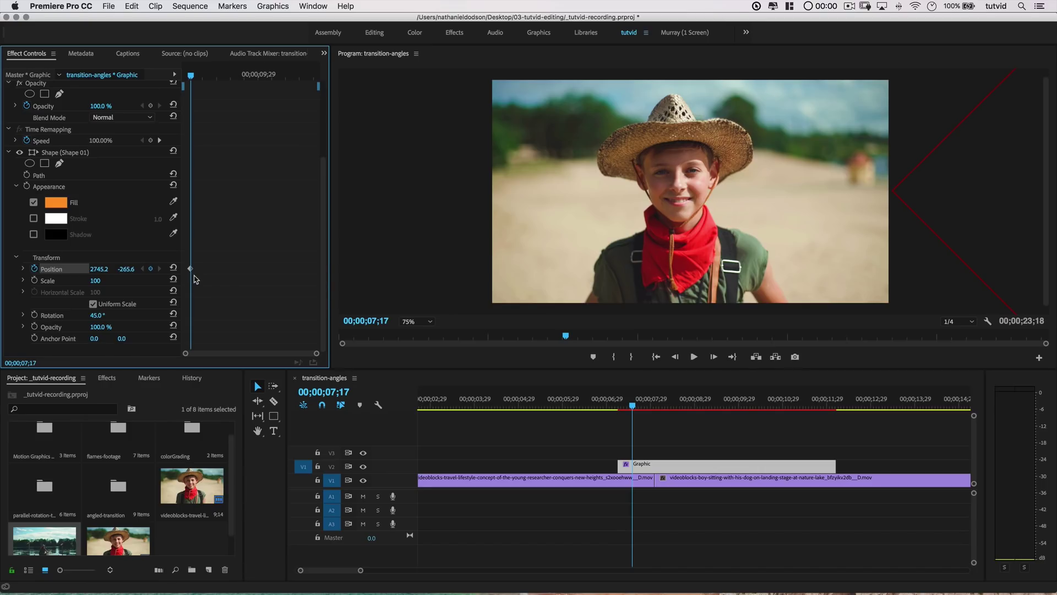
left_click_drag(652, 413, 819, 417)
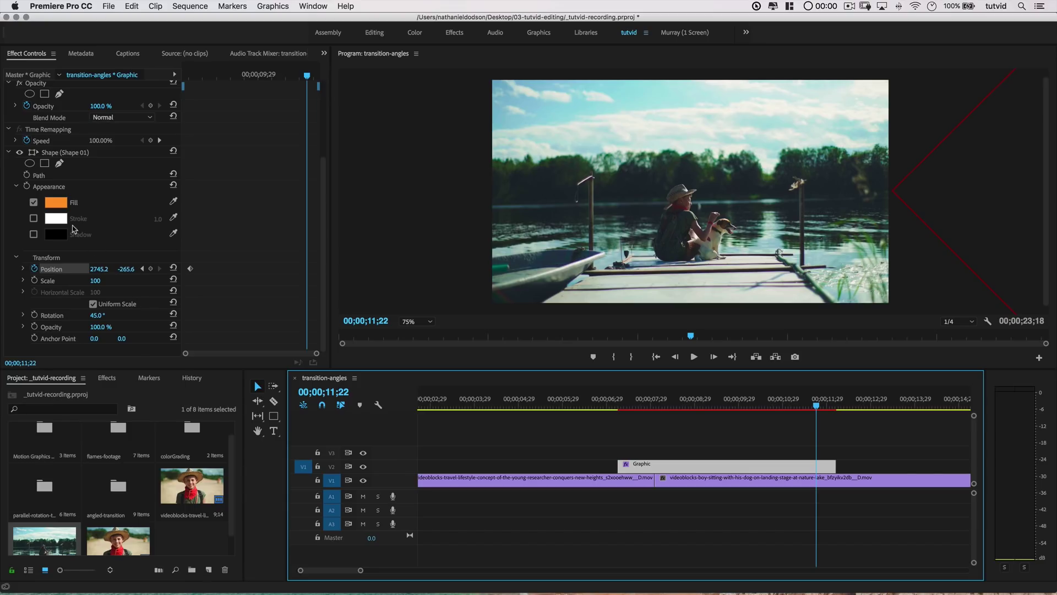
left_click_drag(99, 269, 36, 269)
- Set the Position keyframes to Auto Bezier and reveal the velocity graph
left_click(142, 269)
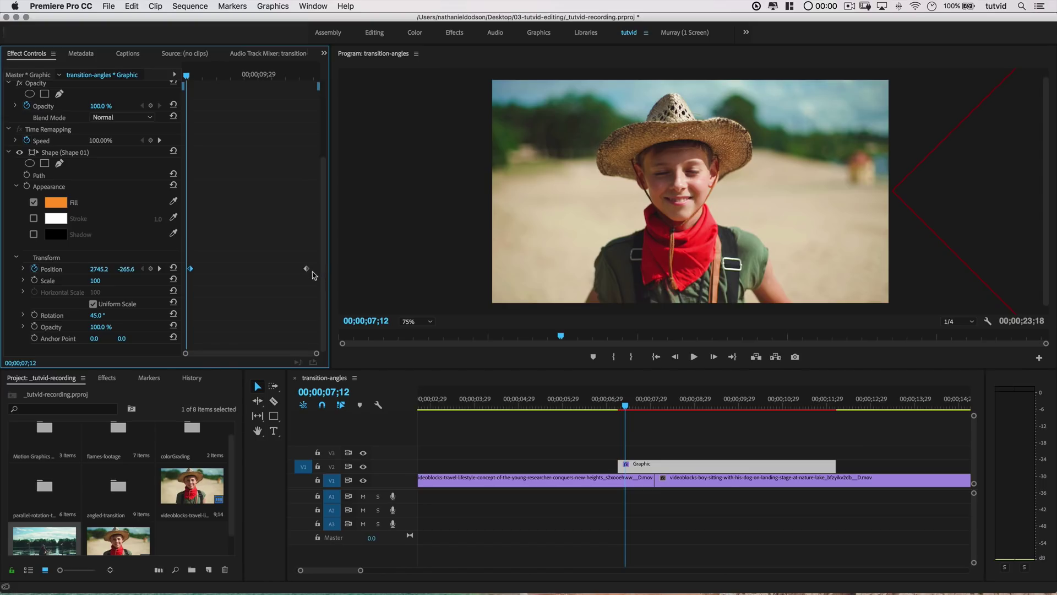
right_click(307, 269)
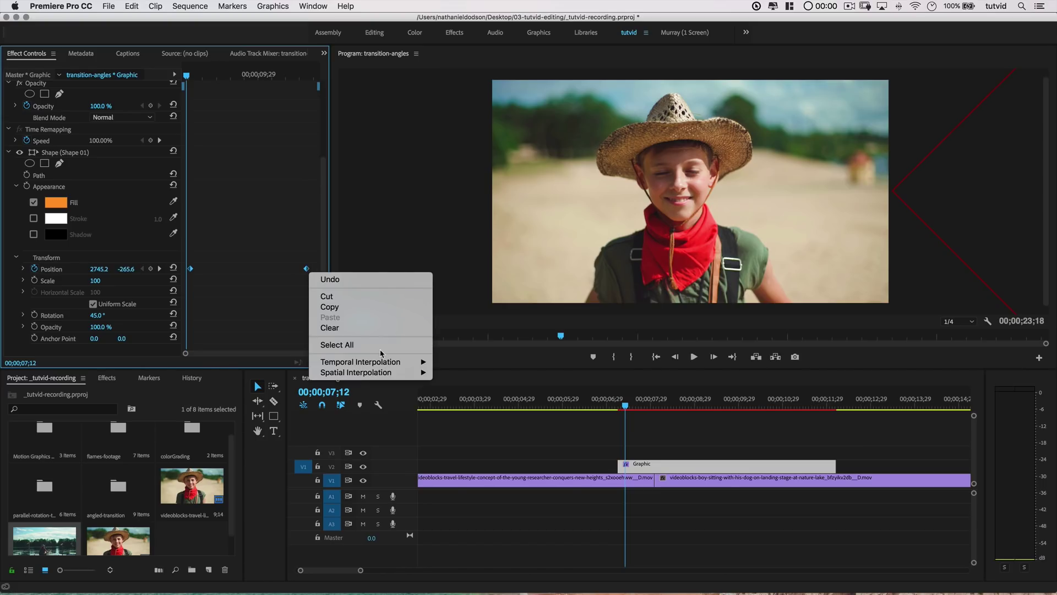
mouse_move(372, 363)
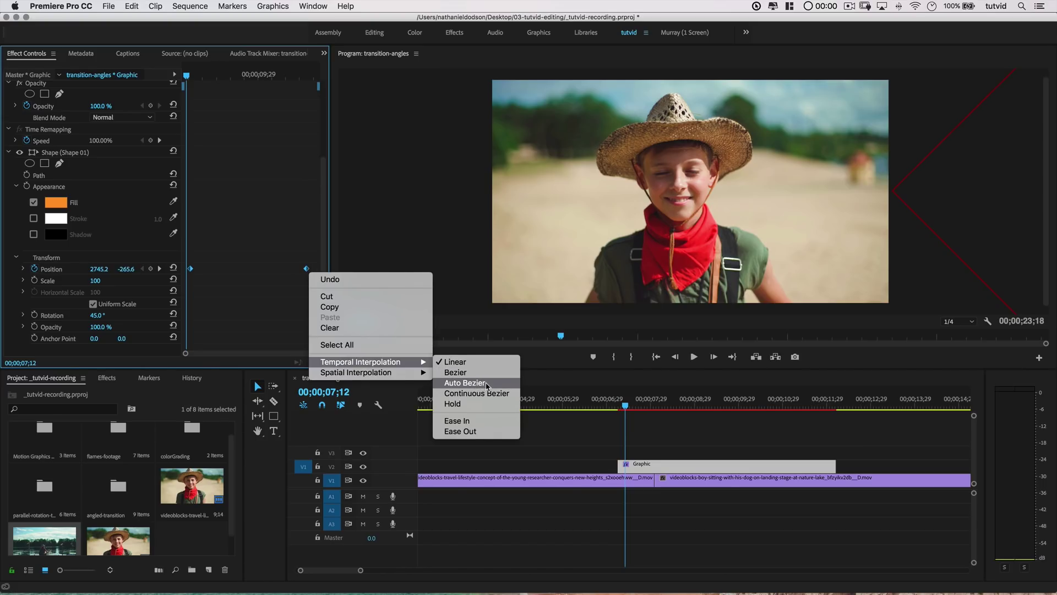
left_click(487, 383)
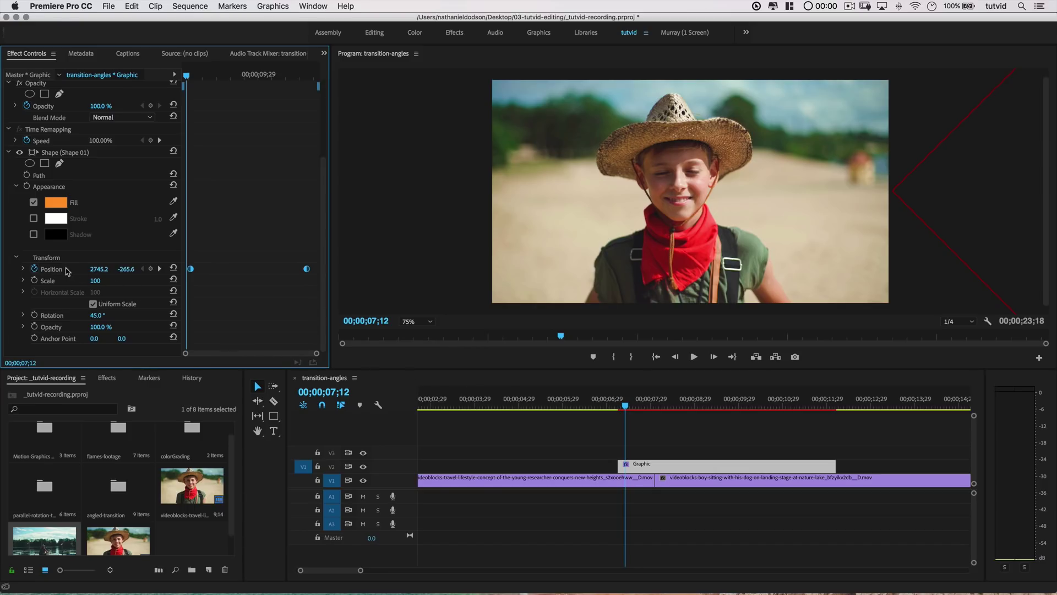
left_click(24, 268)
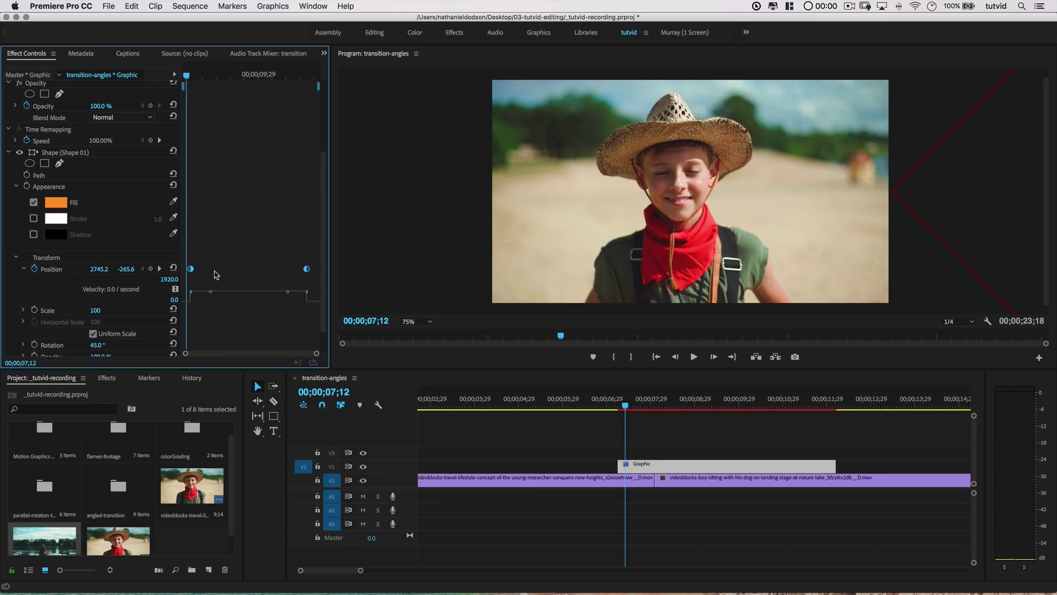
left_click(208, 270)
- Shape the velocity into a sharp early peak and move the last keyframe to 12;06
left_click(190, 269)
left_click_drag(210, 291, 212, 301)
left_click_drag(288, 293, 253, 299)
left_click(187, 270)
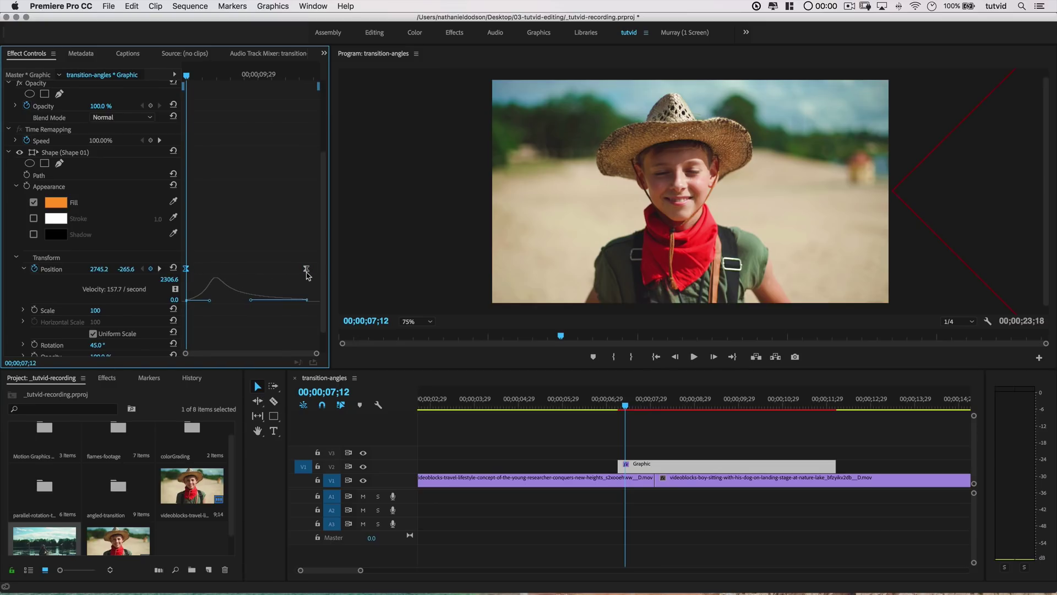
left_click_drag(306, 271, 318, 275)
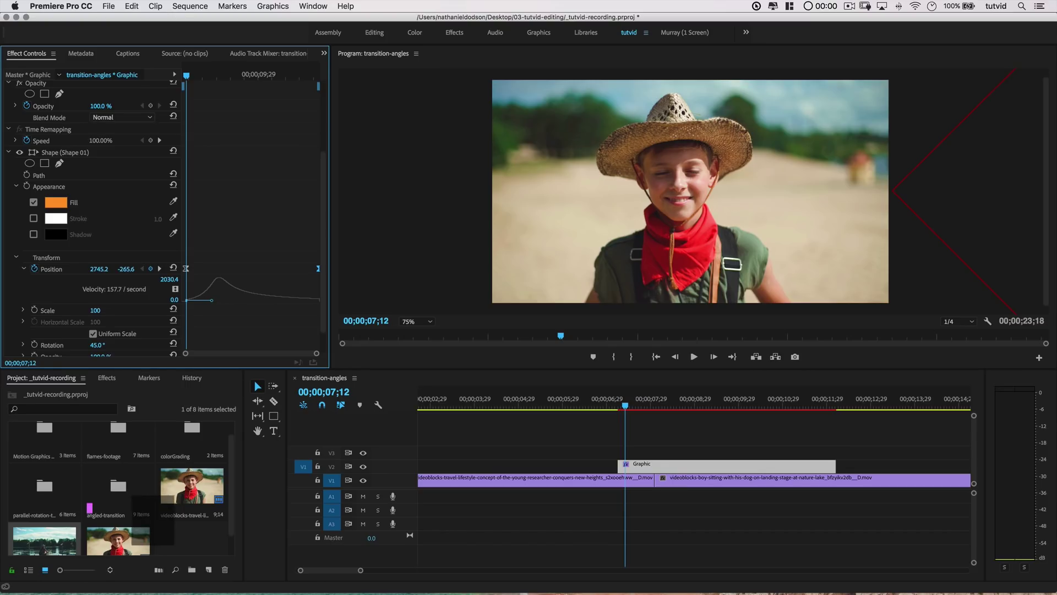
- Duplicate the Graphic clip onto V3 and nudge the copy a few frames later
left_click(647, 465)
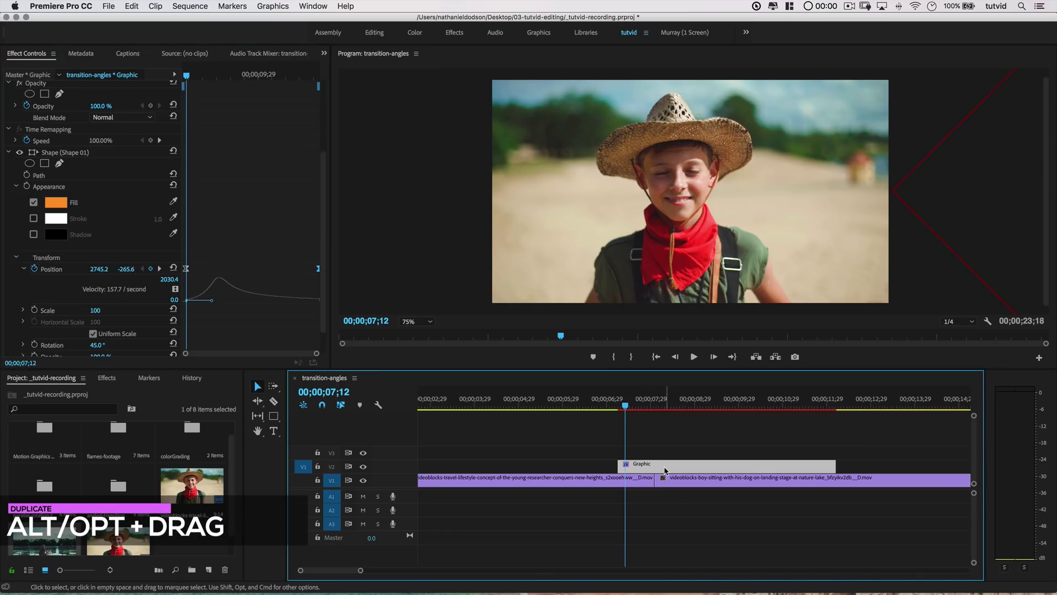
left_click_drag(687, 470, 687, 458)
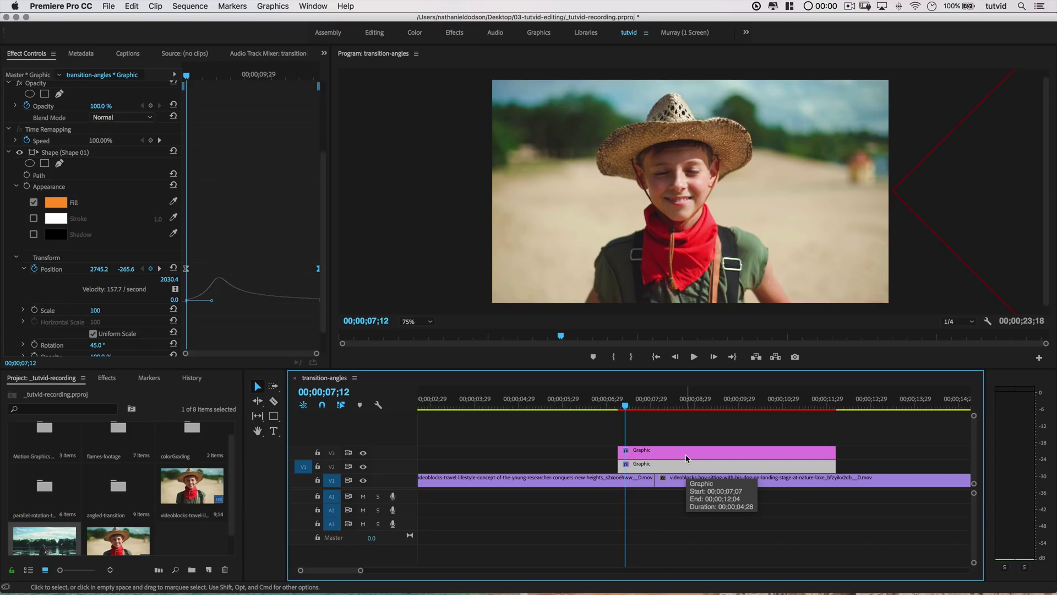
left_click(689, 464)
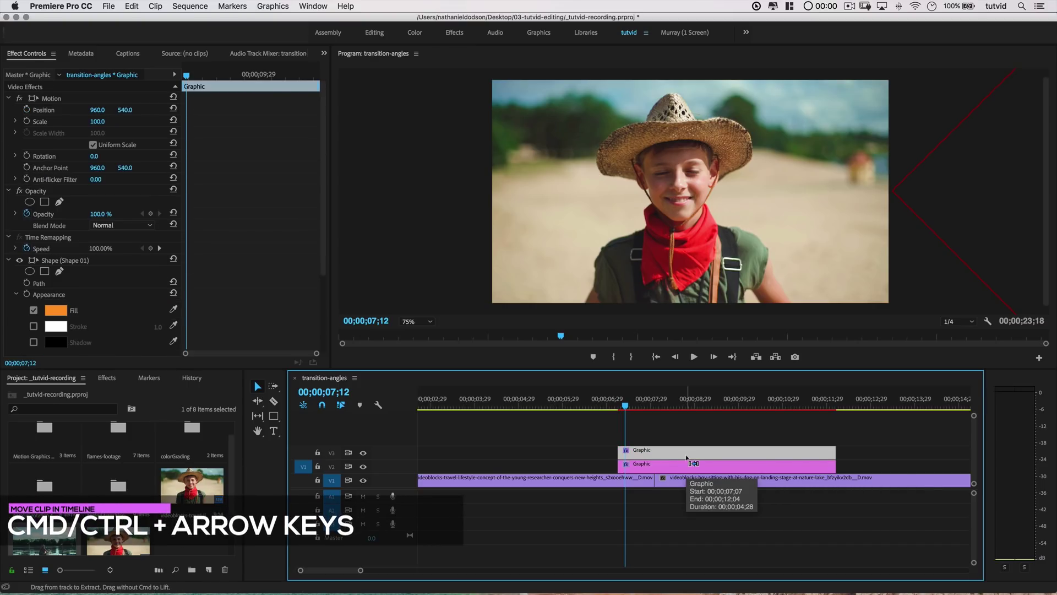
key("super+Right")
key("super+Right")
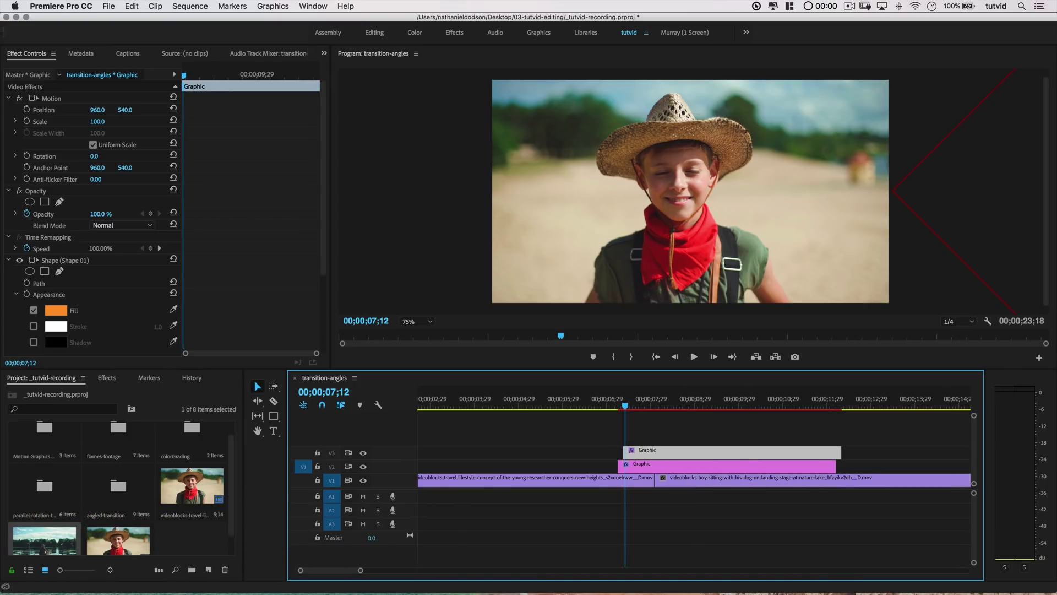
- Change the copy's fill colour to white FFFFFF
left_click(57, 311)
left_click(594, 285)
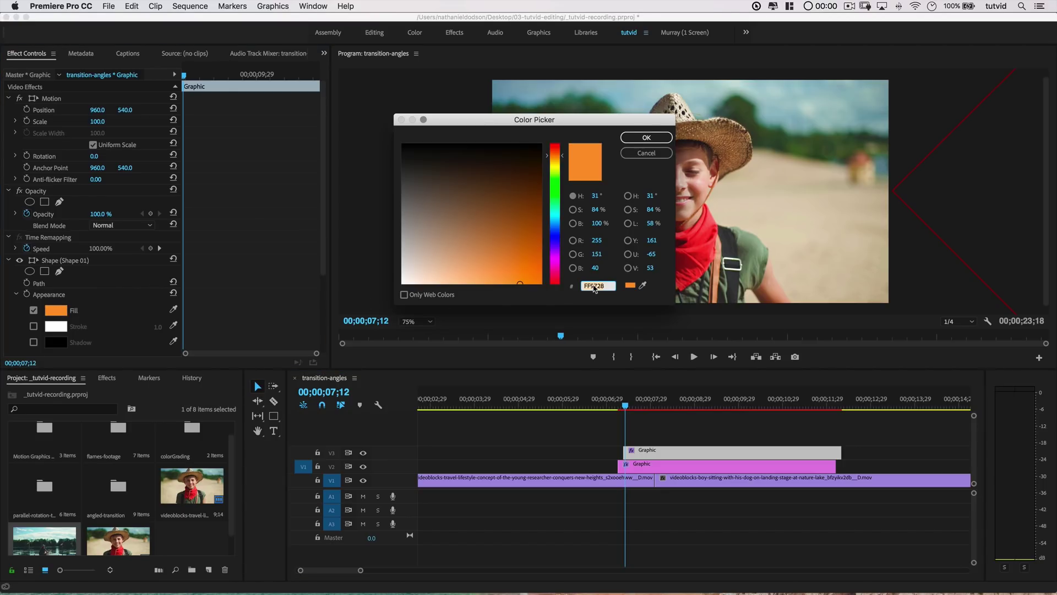
type("ffffff")
key("Return")
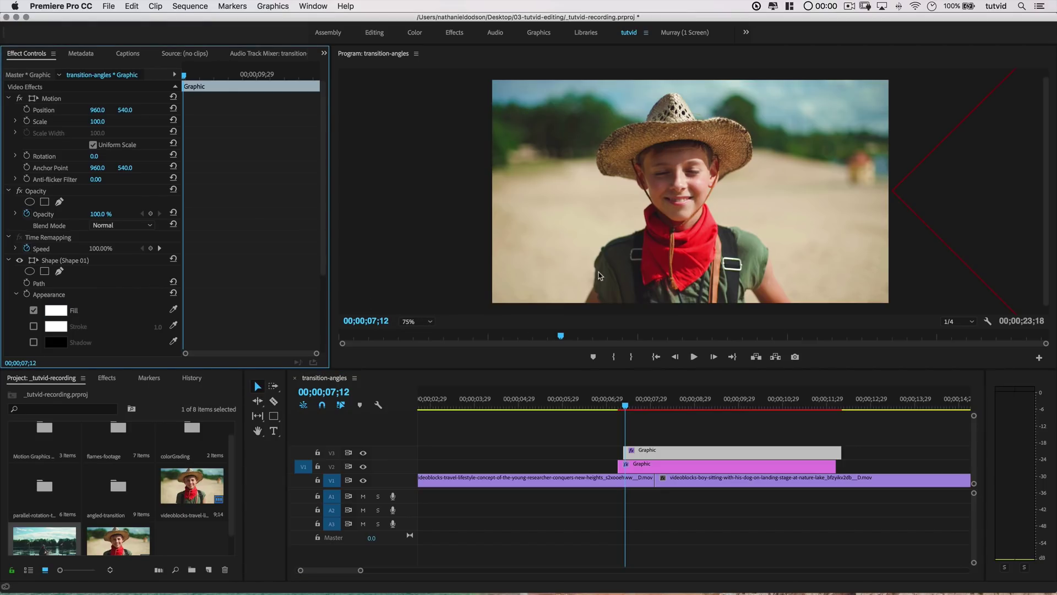
- Preview the graphic playing over the cut, then return to a frame just after it
left_click(626, 409)
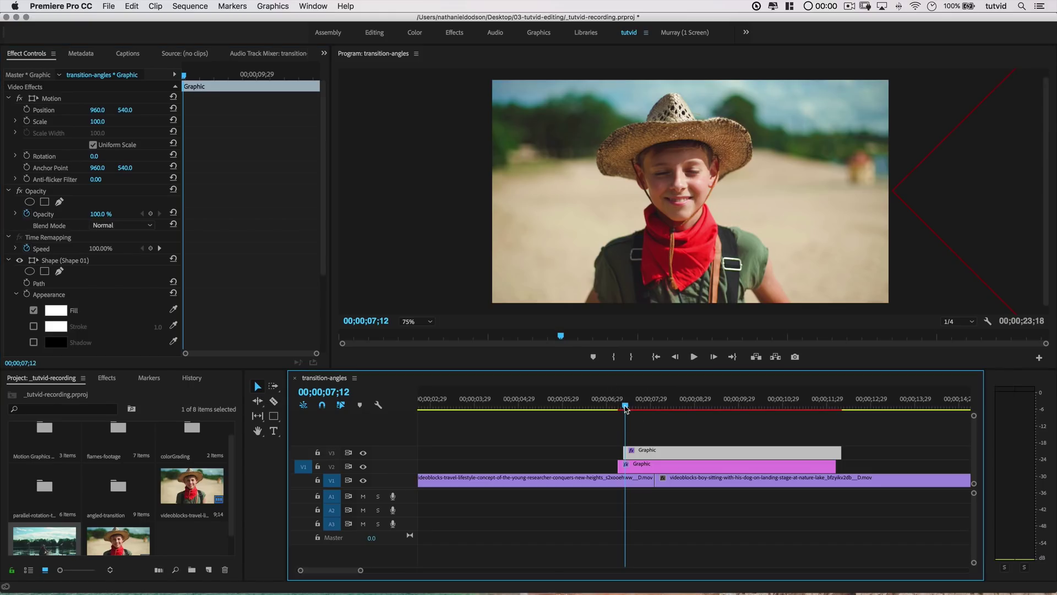
mouse_move(626, 408)
left_mouse_down()
mouse_move(712, 408)
mouse_move(635, 411)
left_mouse_up()
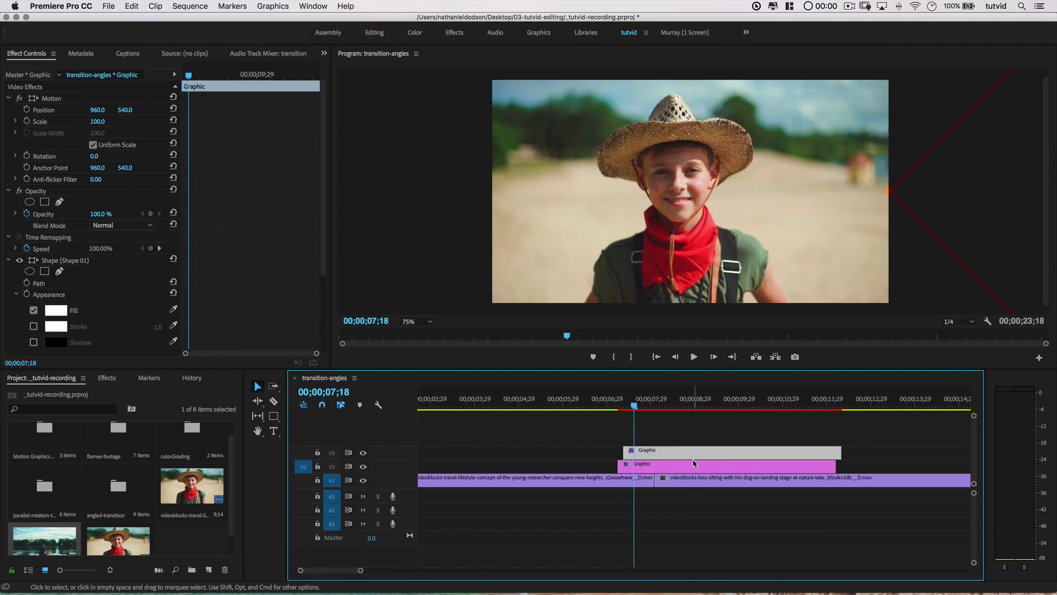
key("space")
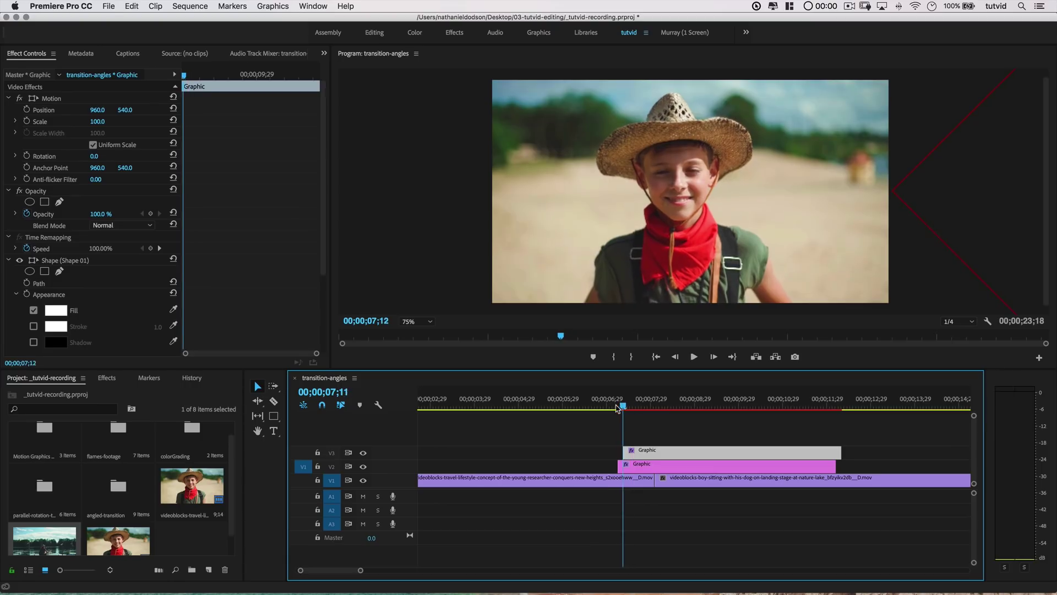
left_click_drag(689, 409, 639, 408)
- Duplicate the white graphic onto V4, nudge it later and colour it purple 55057D
left_click(659, 453)
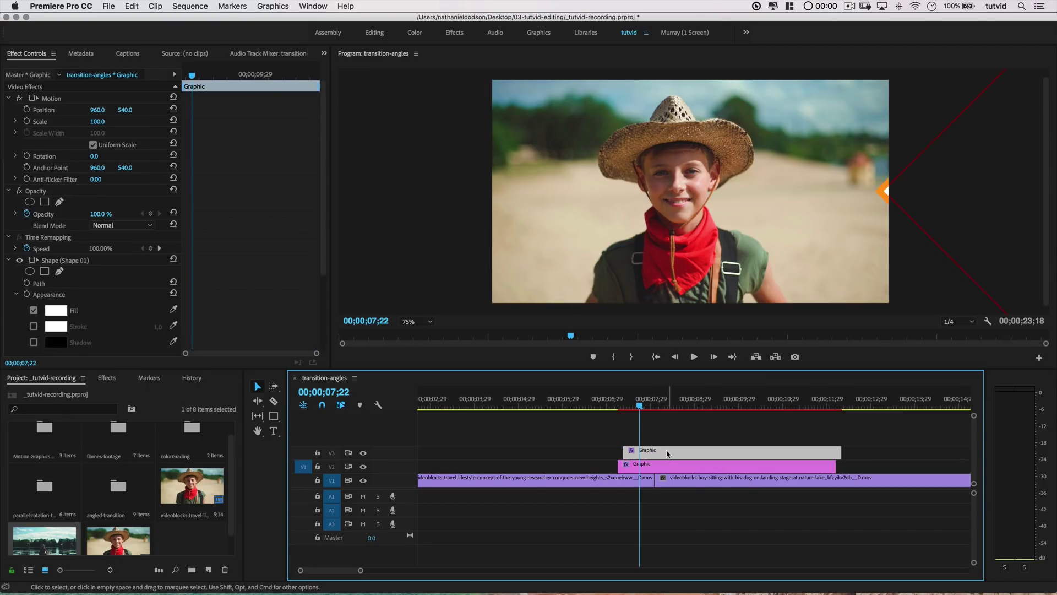
left_click_drag(667, 453, 667, 440)
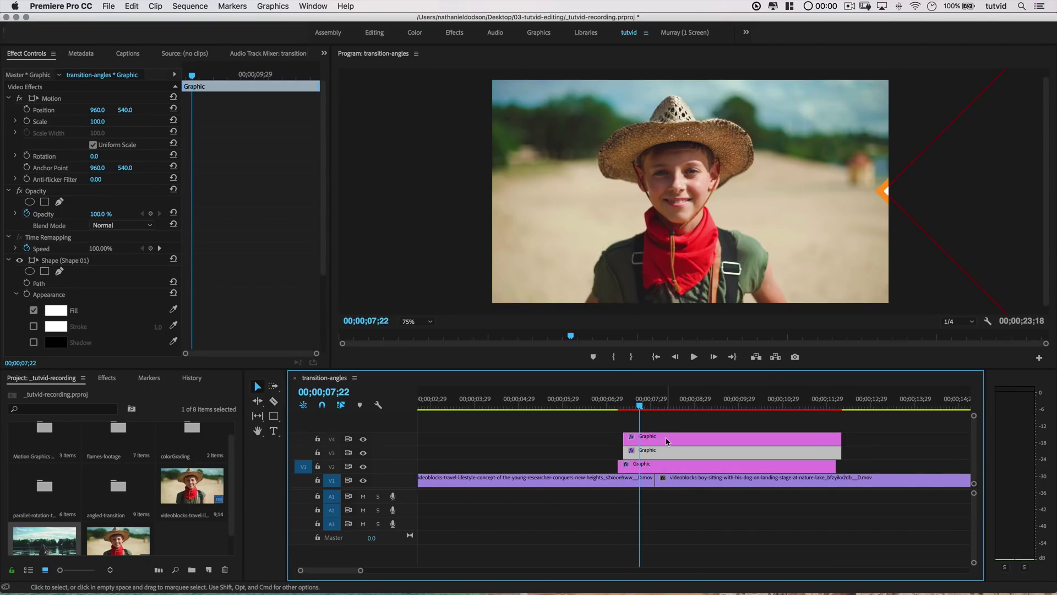
key("super+Right")
key("super+Right")
key("super+Right")
key("super+Right")
key("super+Right")
key("super+Right")
key("super+Right")
key("super+Right")
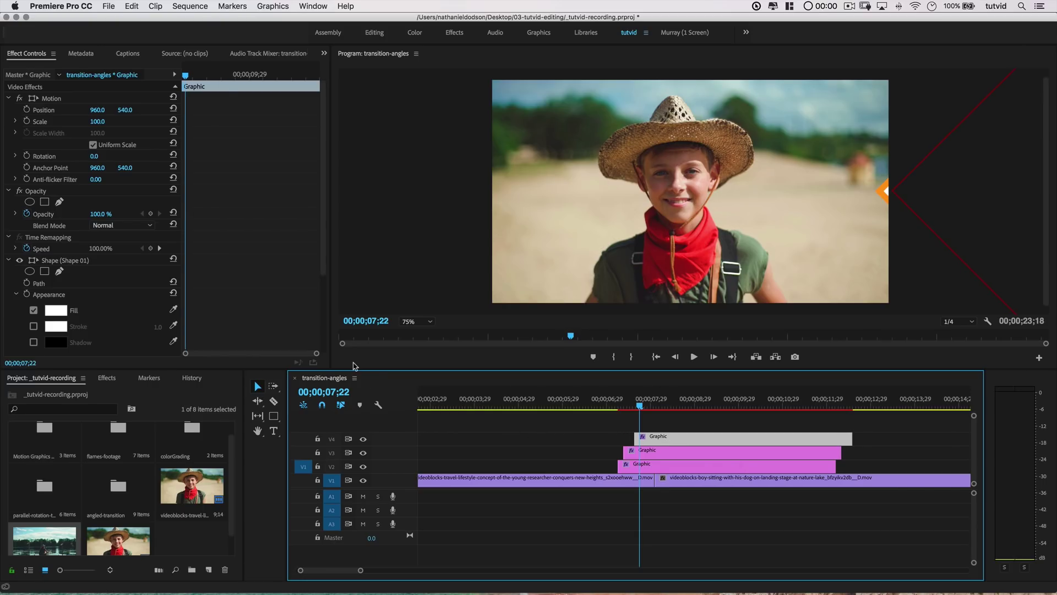
left_click(59, 311)
left_click(594, 286)
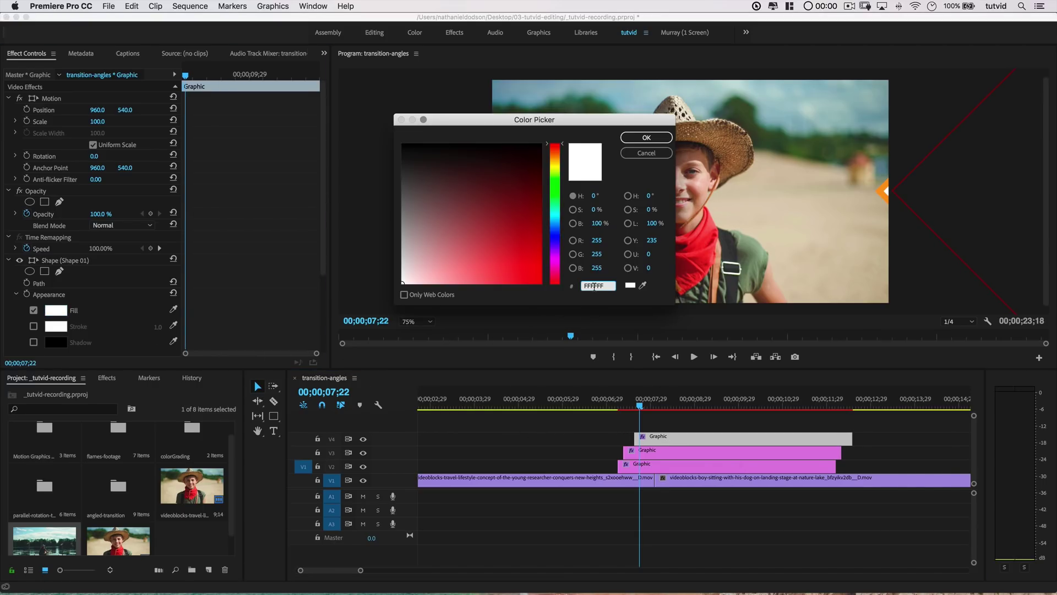
type("55057D")
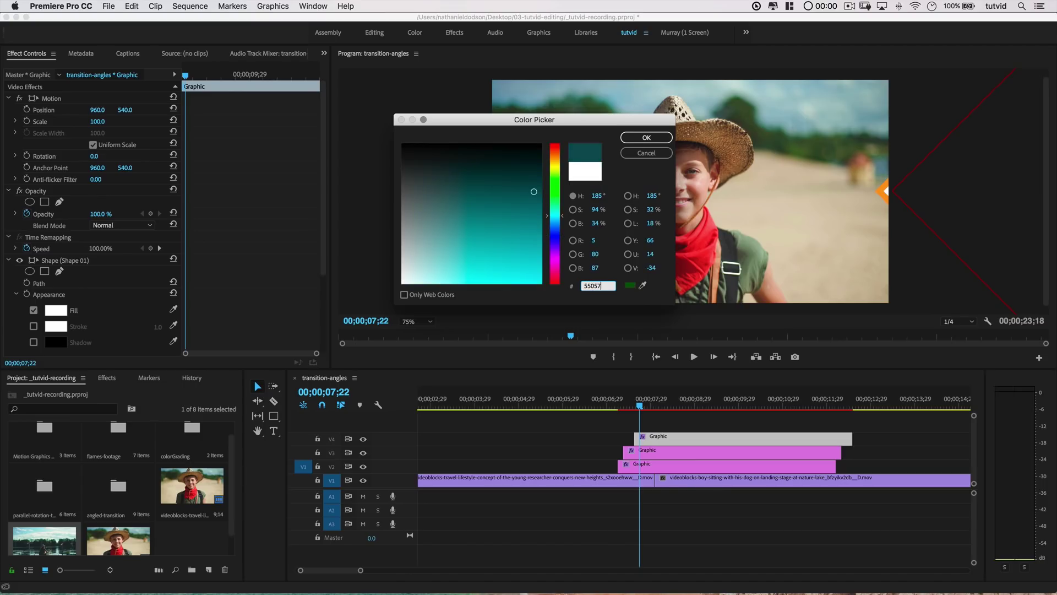
left_click(647, 138)
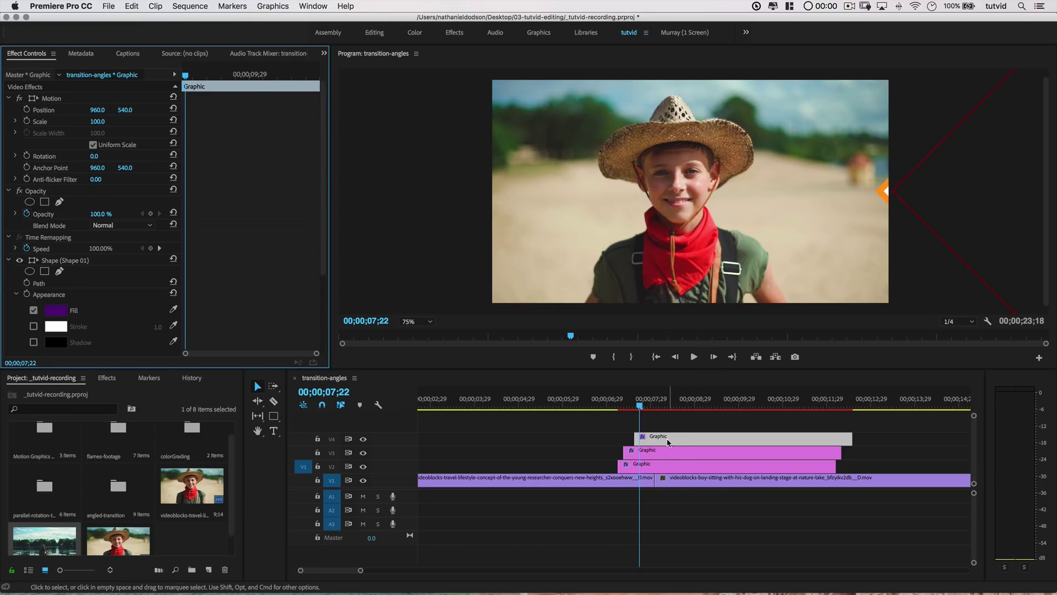
- Duplicate the purple graphic onto V5 and colour it lavender b0b0ff
left_click_drag(668, 442, 672, 430)
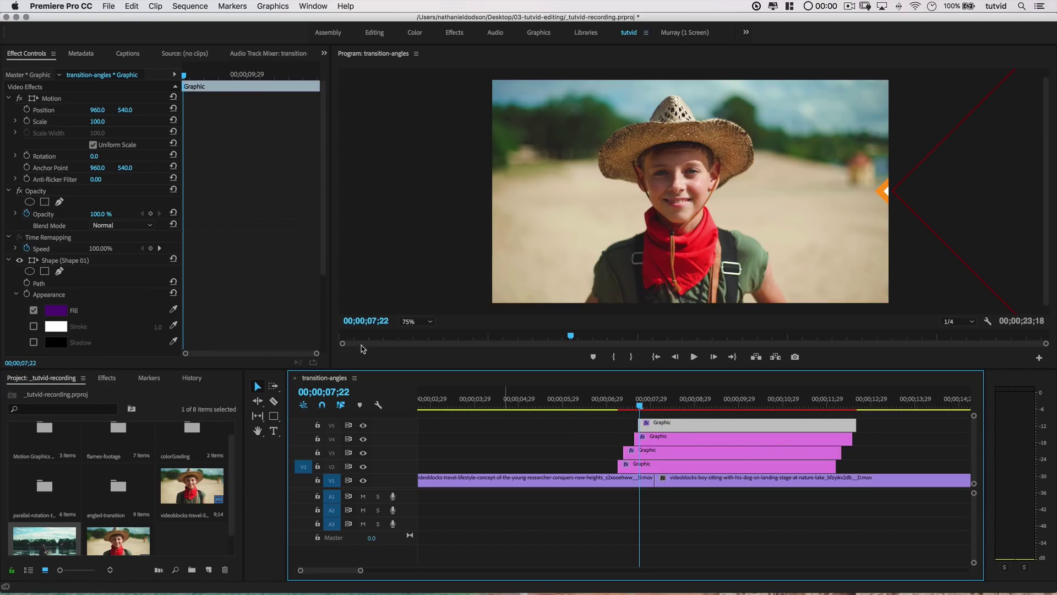
left_click(56, 310)
double_click(590, 286)
type("b0")
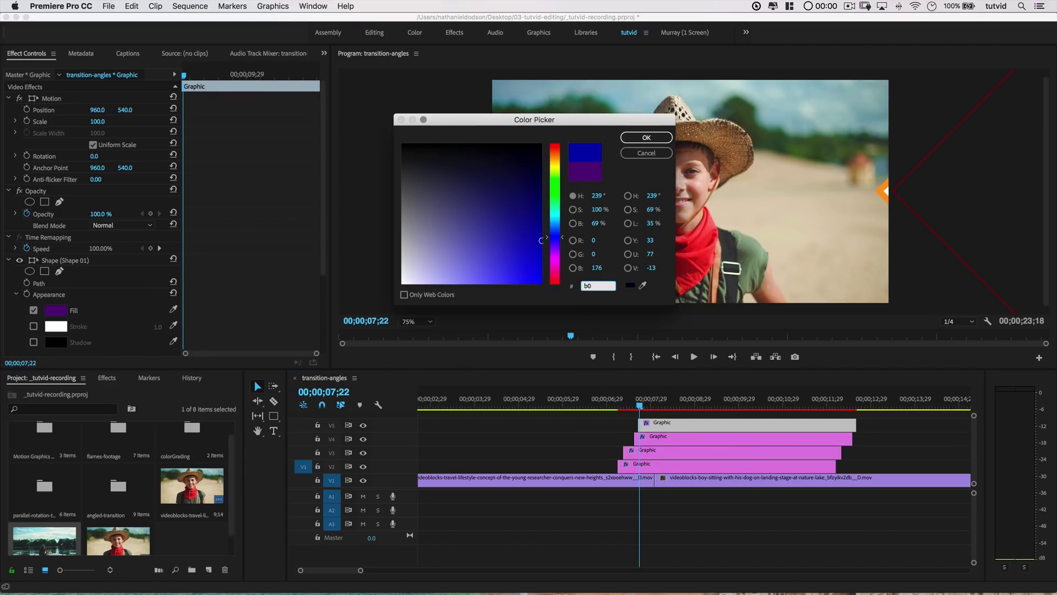
type("b0ff")
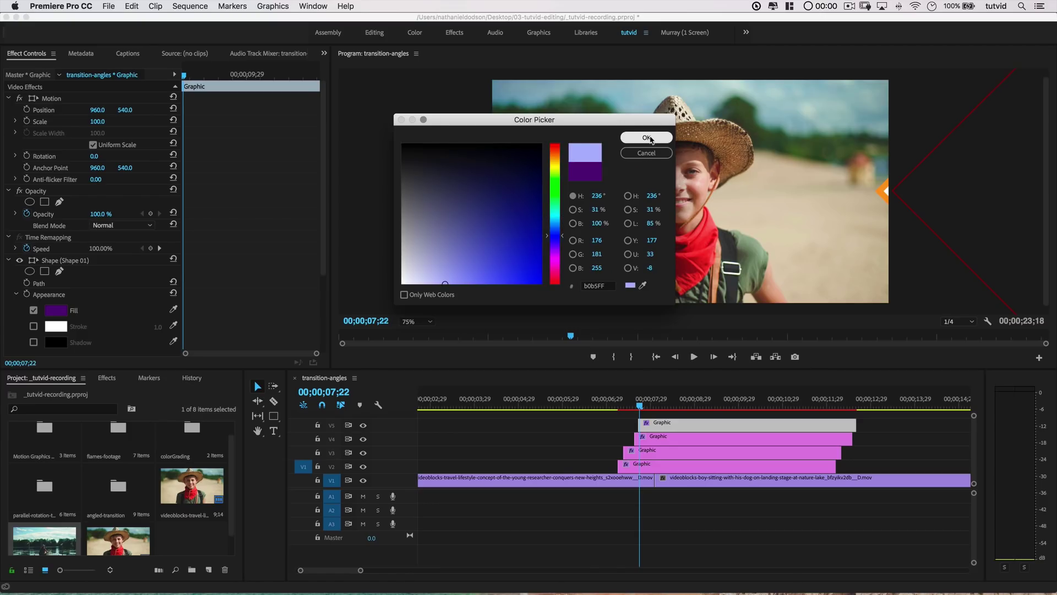
left_click(640, 137)
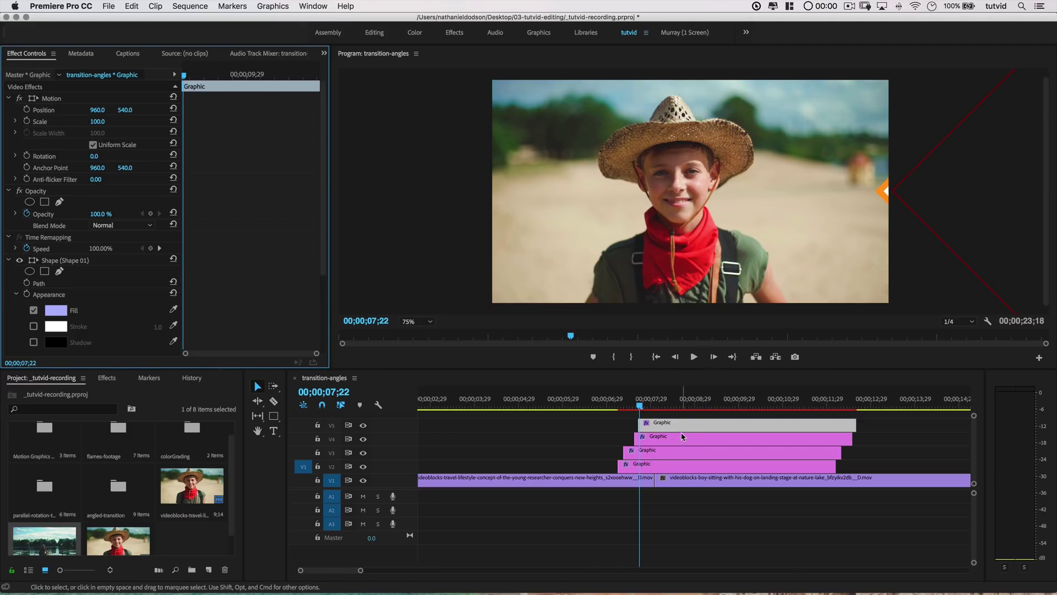
- Duplicate onto V6, colour it pink FF0066, and play the transition to check the colours
left_click_drag(691, 430, 695, 418)
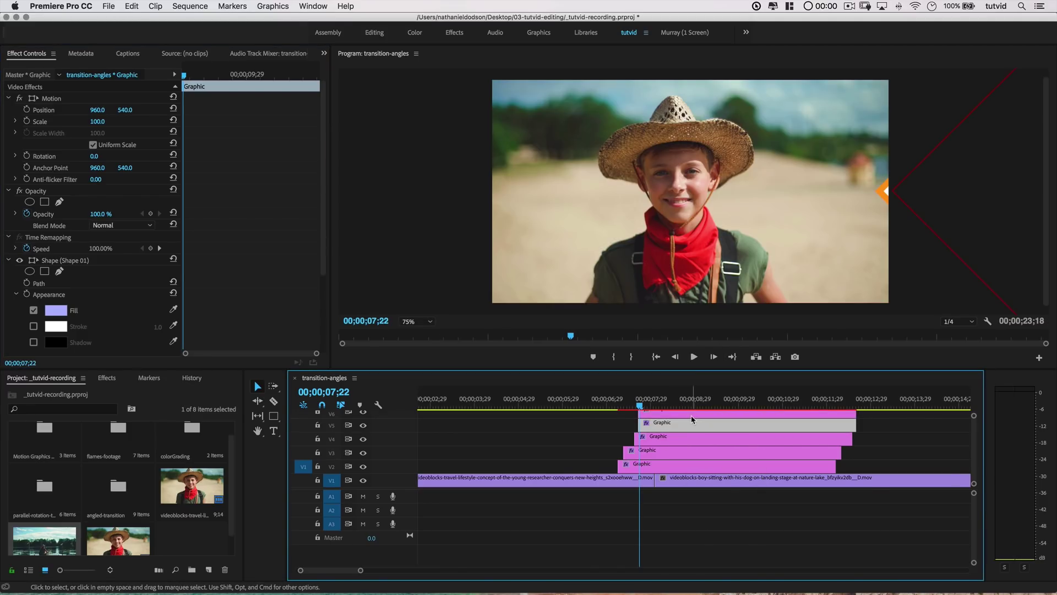
scroll(396, 474, "up", 1)
scroll(397, 489, "up", 2)
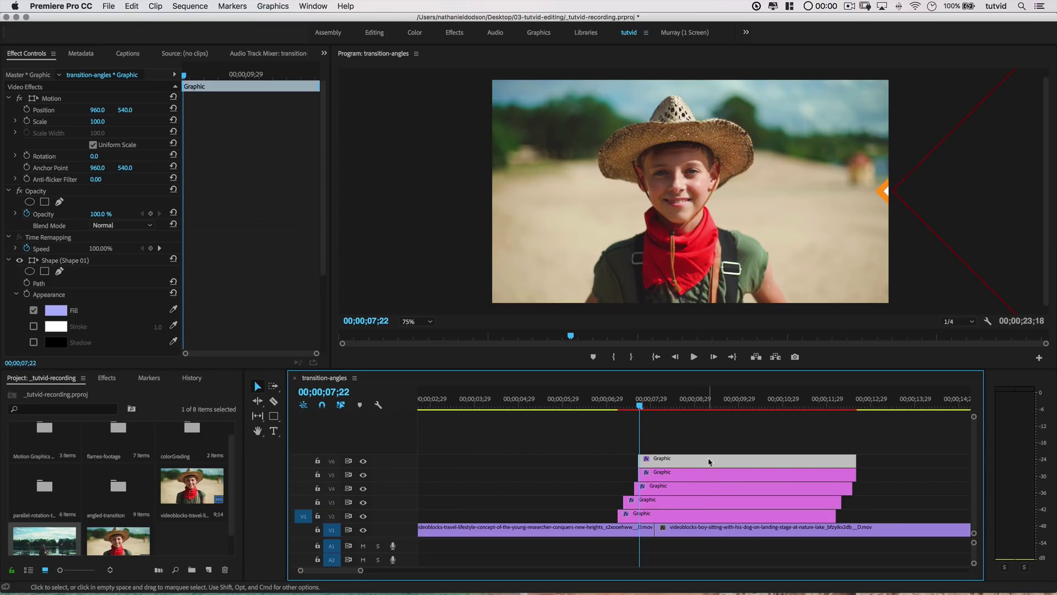
left_click(678, 404)
left_click(61, 310)
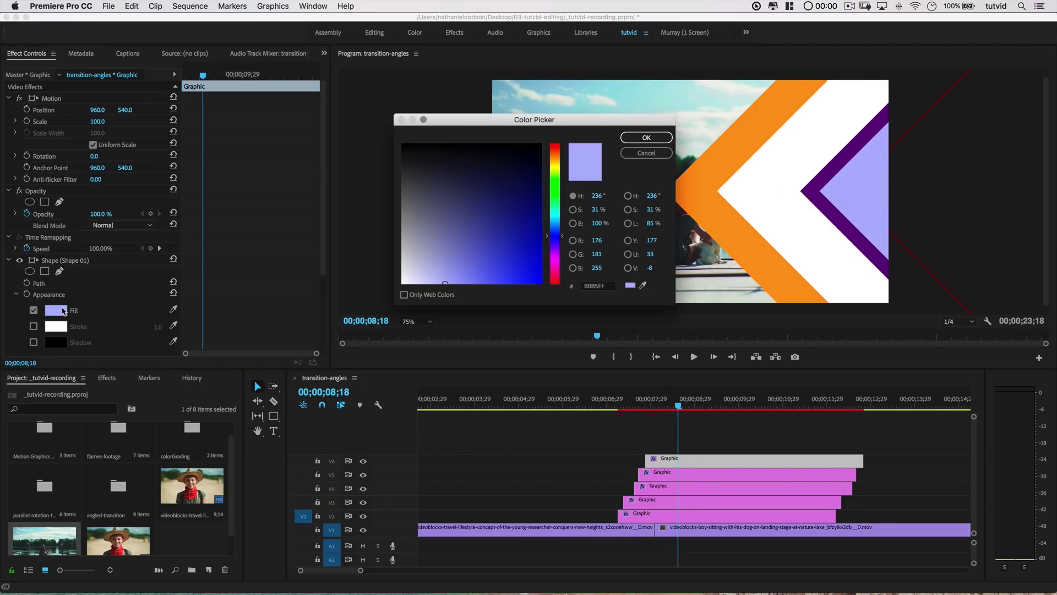
double_click(595, 285)
type("FF0066")
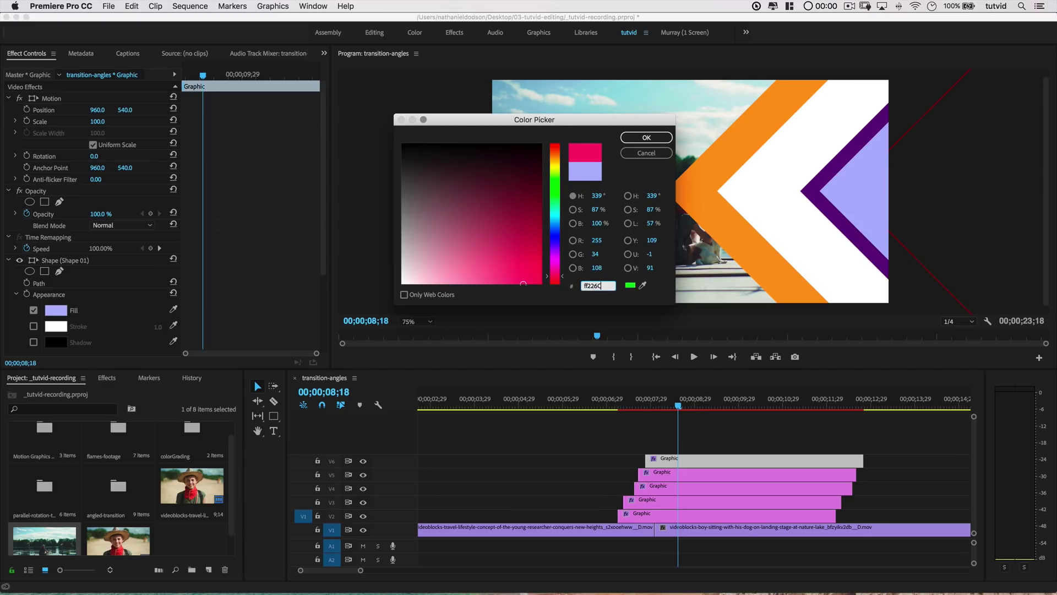
key("Return")
left_click(629, 406)
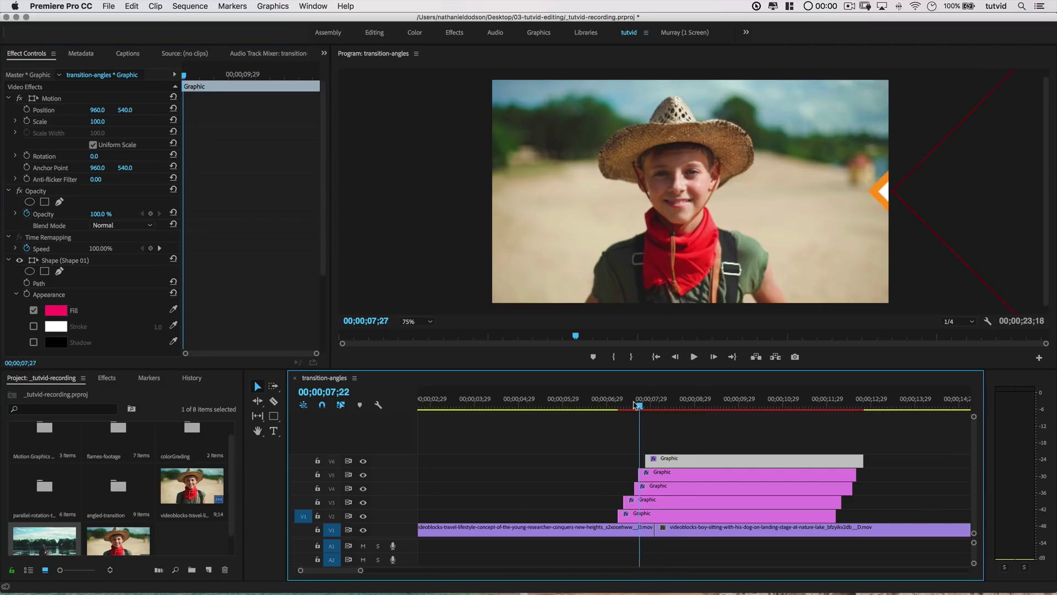
key("space")
- Duplicate the pink graphic onto V7 and colour it yellow FFF35C
left_click(682, 464)
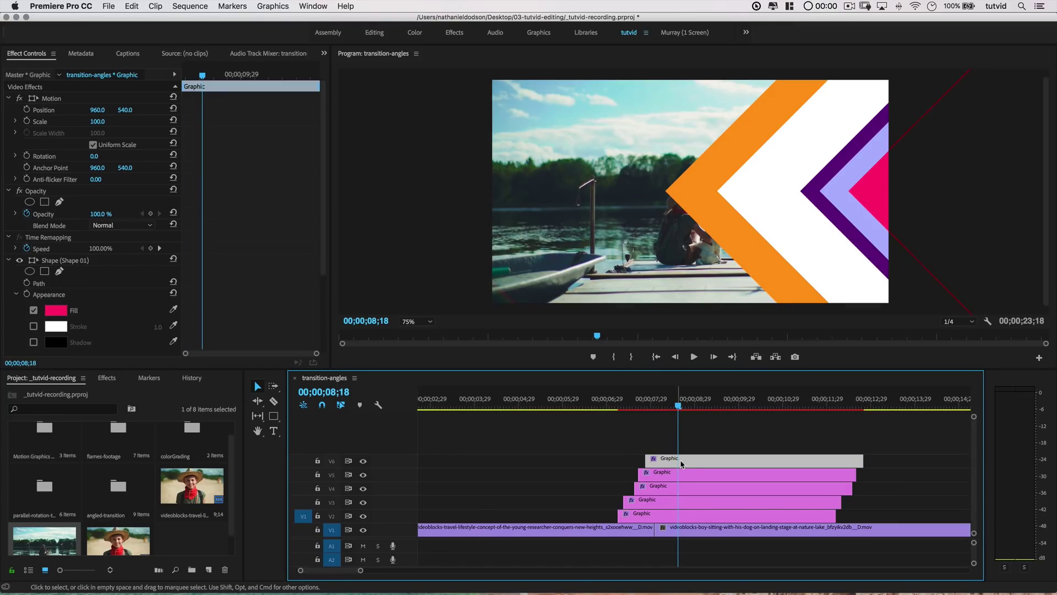
left_click_drag(695, 461, 700, 453)
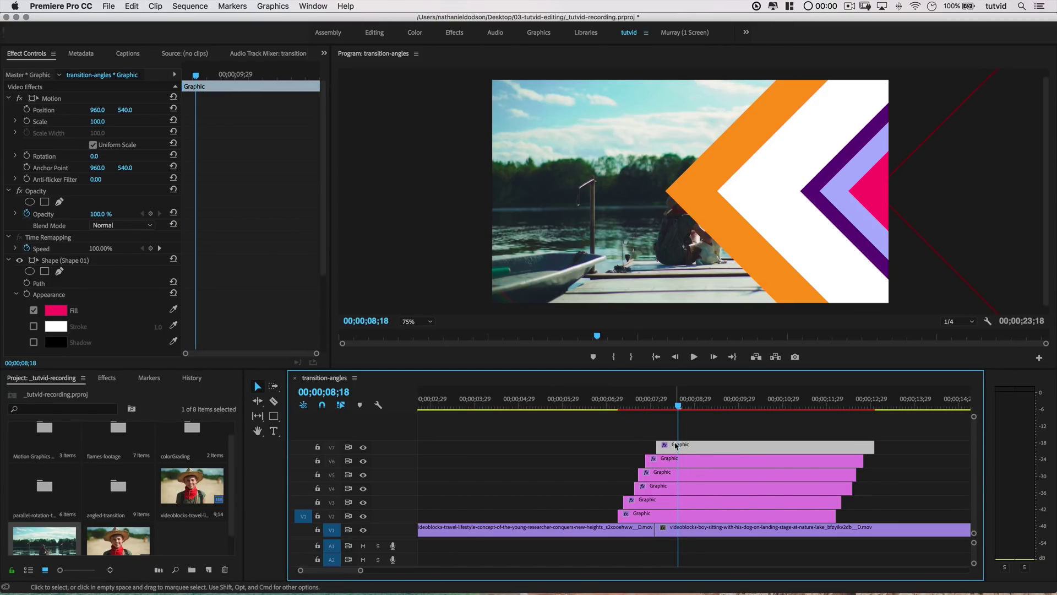
left_click(55, 310)
double_click(593, 287)
type("FFF35C")
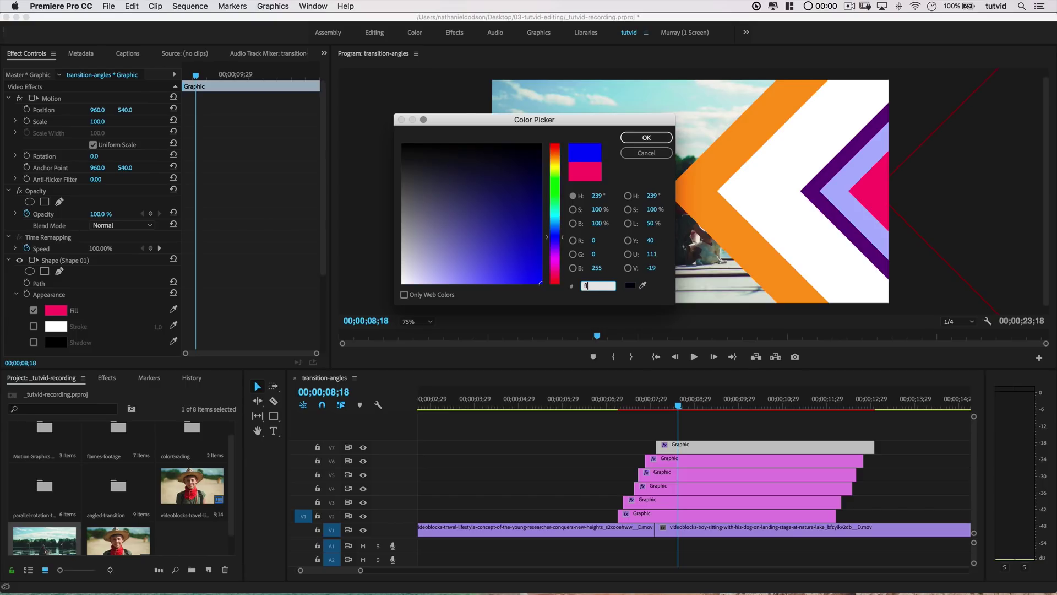
left_click(647, 137)
key("shift+Left")
left_click(712, 449)
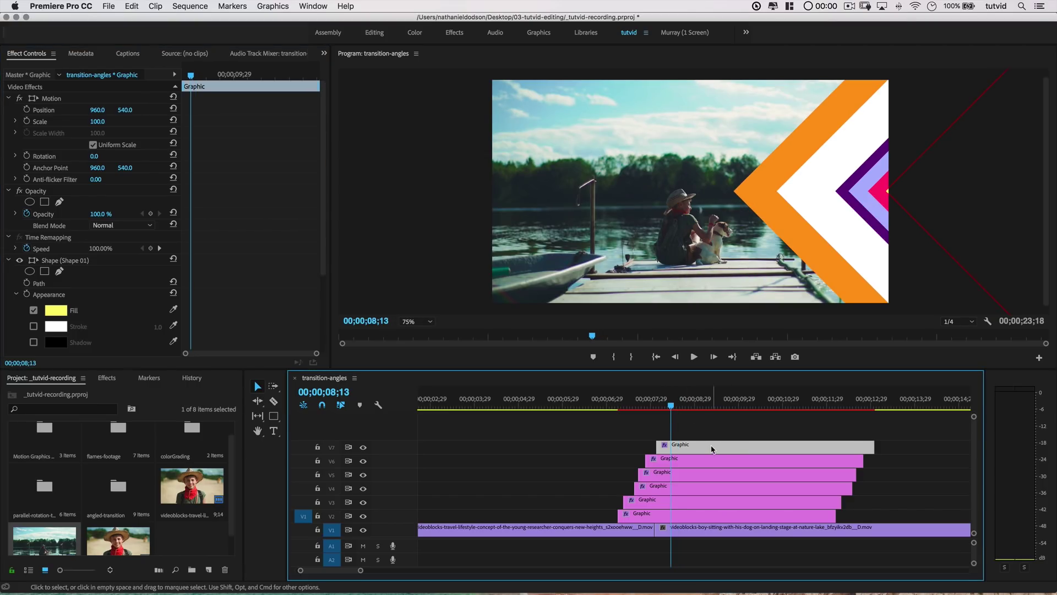
- Copy the yellow V7 clip, then nest all six Graphic clips as a sequence named triangles
right_click(712, 449)
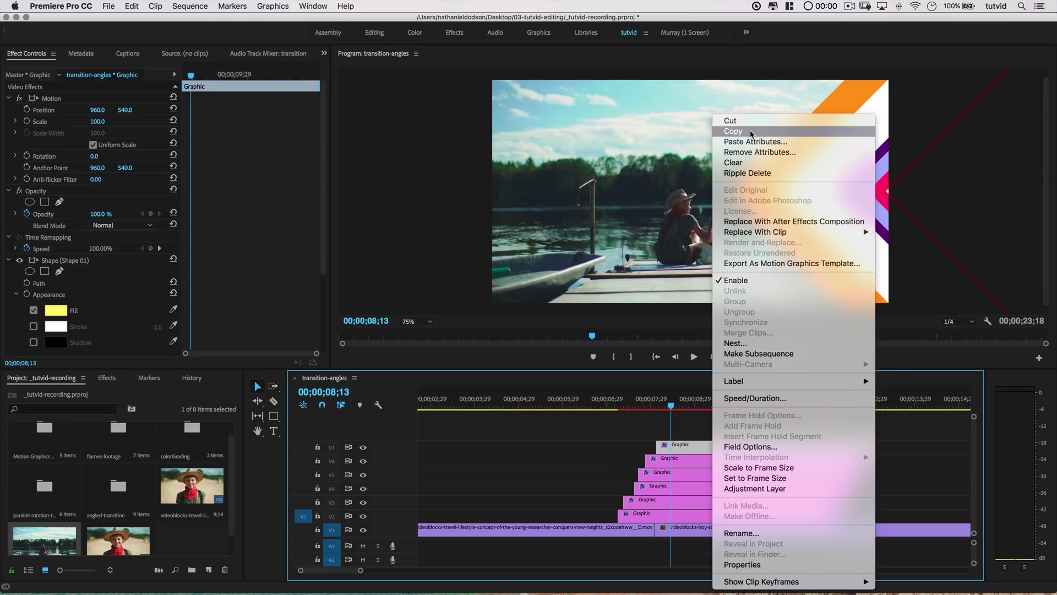
left_click(735, 135)
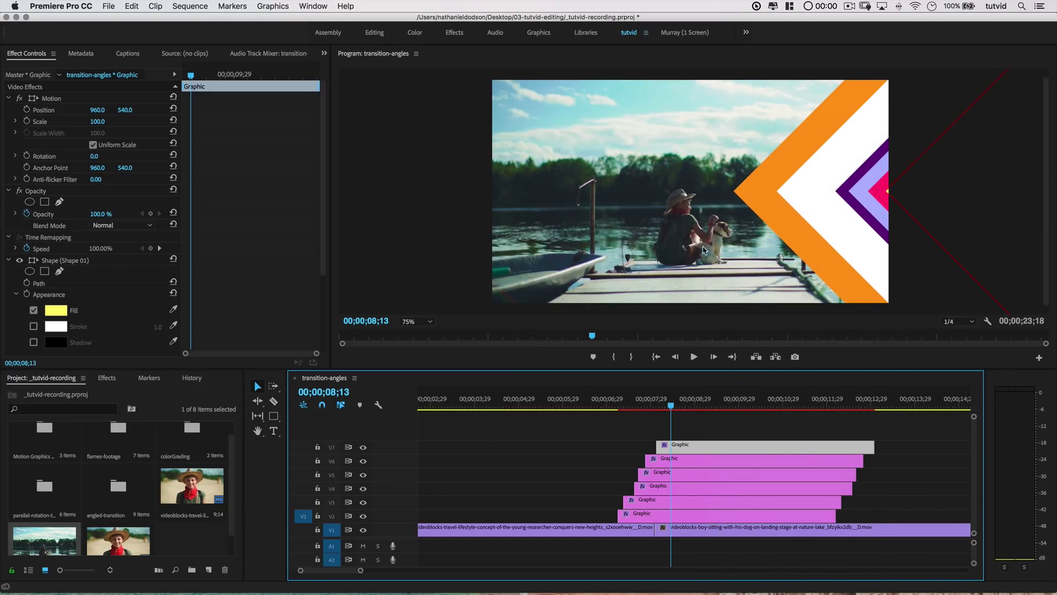
left_click_drag(608, 427, 720, 520)
right_click(683, 462)
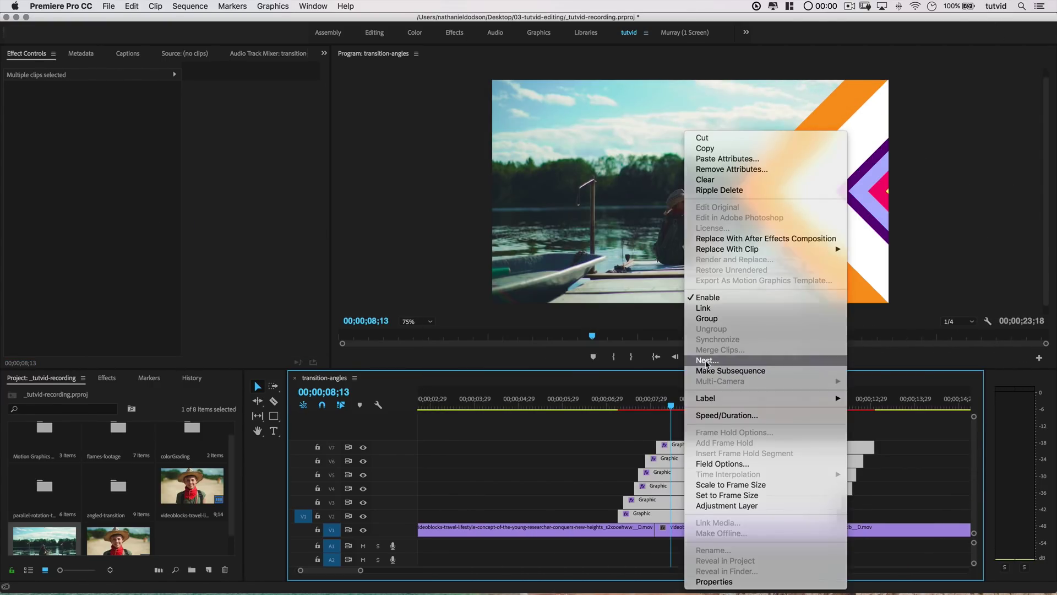
left_click(706, 361)
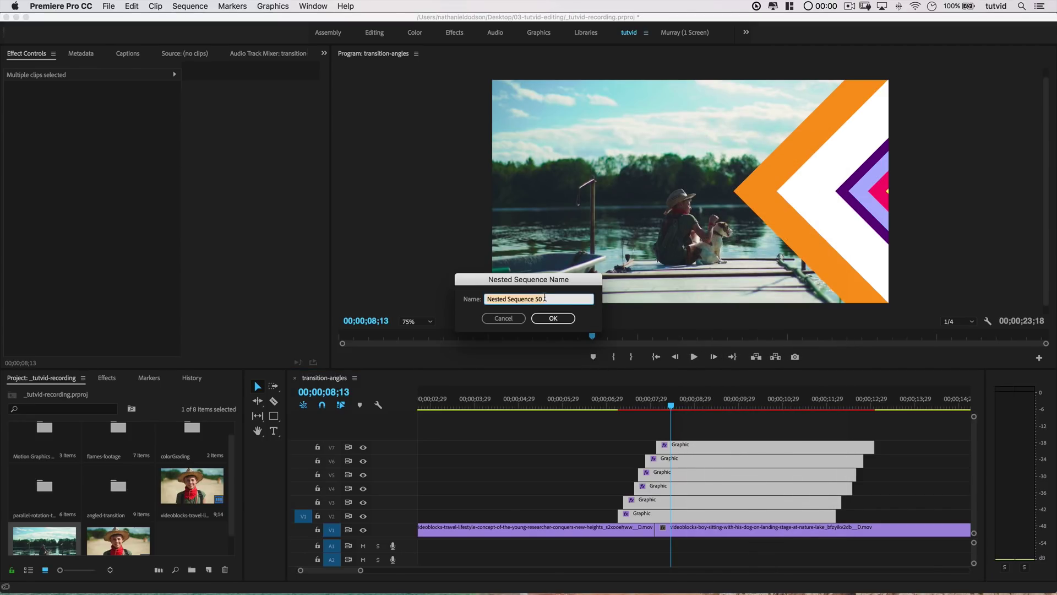
type("triangles")
key("Return")
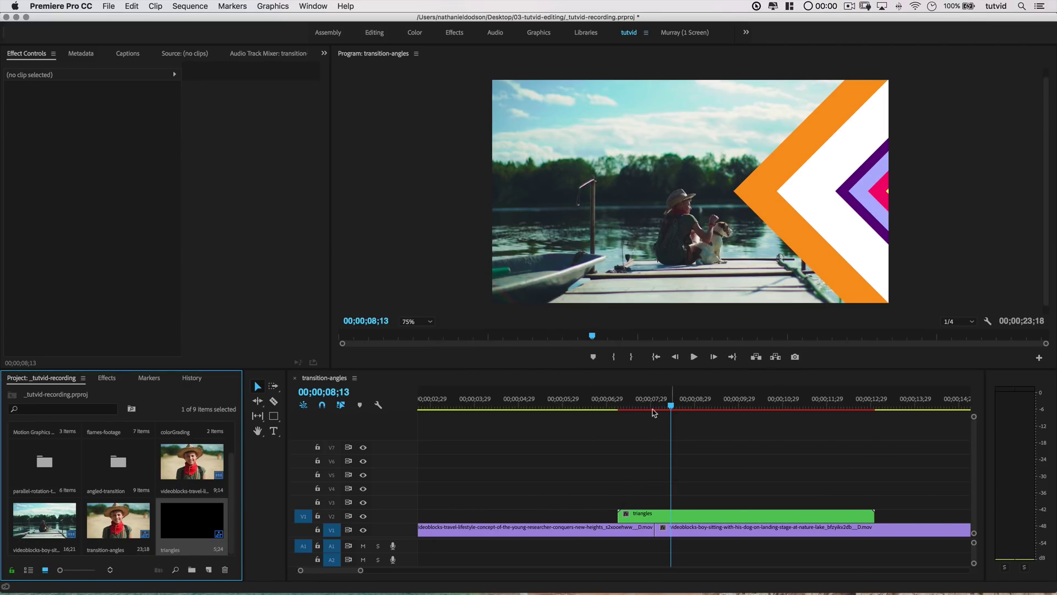
- Target tracks V3–V6 instead of V1 and paste the copied graphic there
left_click_drag(603, 406, 418, 406)
scroll(519, 457, "left", 3)
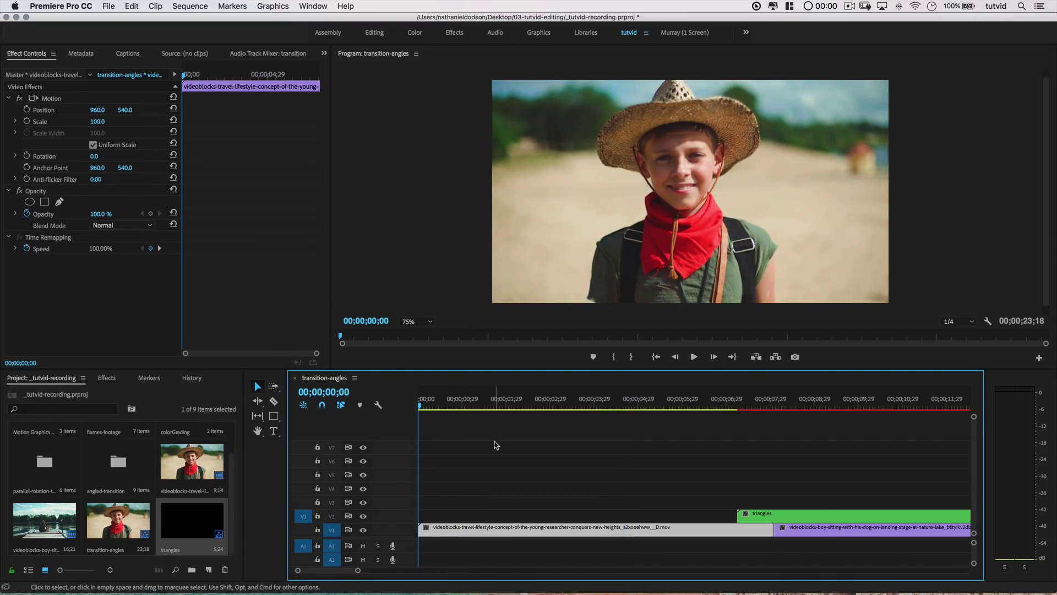
left_click(333, 531)
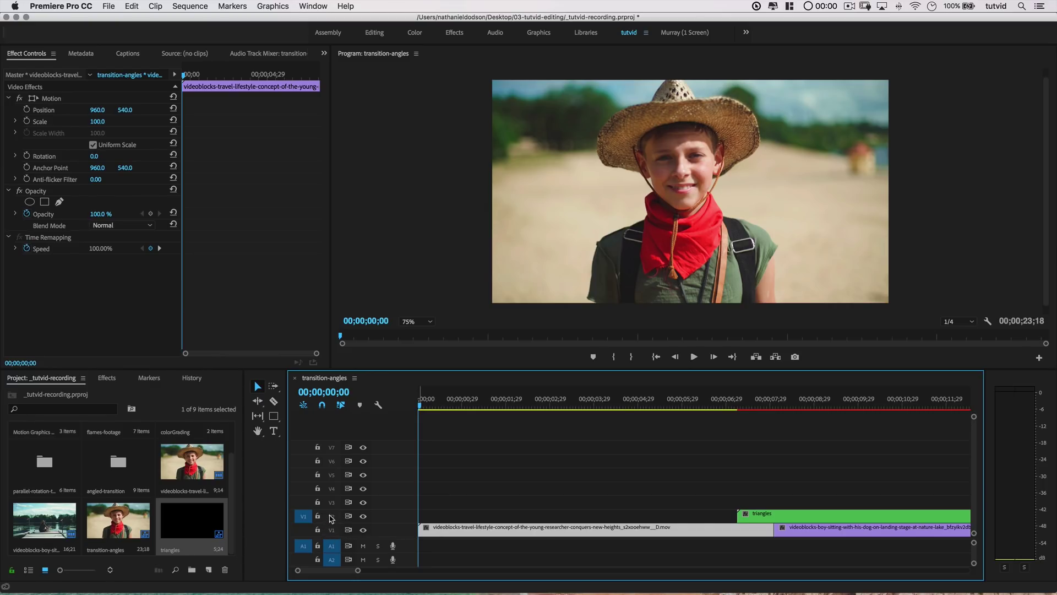
left_click_drag(331, 505, 332, 447)
left_click(132, 7)
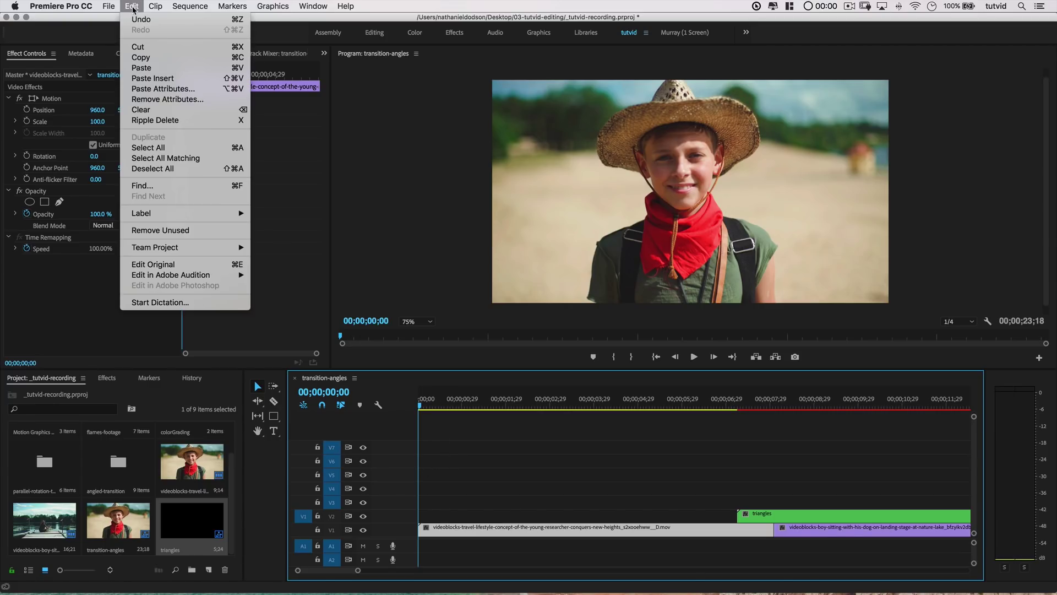
left_click(141, 68)
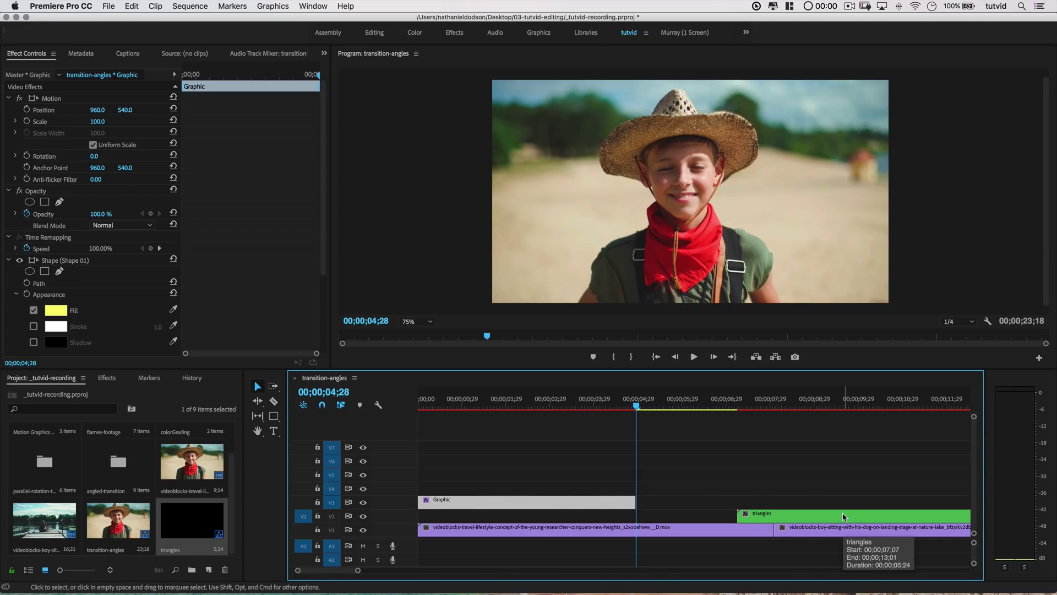
- Move the pasted Graphic clip over the triangles clip and align its start with it
scroll(771, 495, "right", 5)
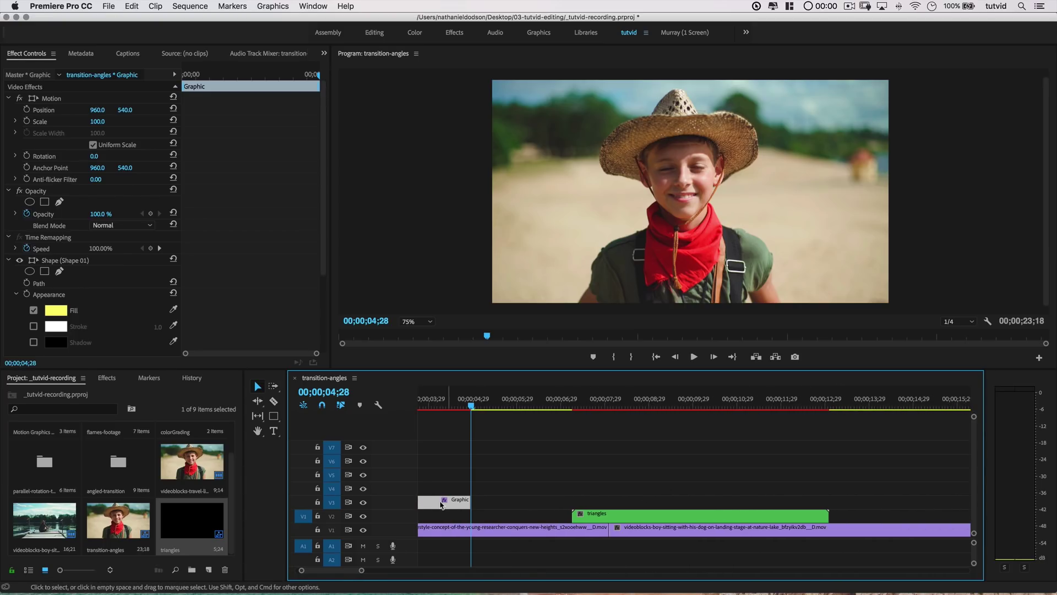
left_click_drag(438, 504, 797, 499)
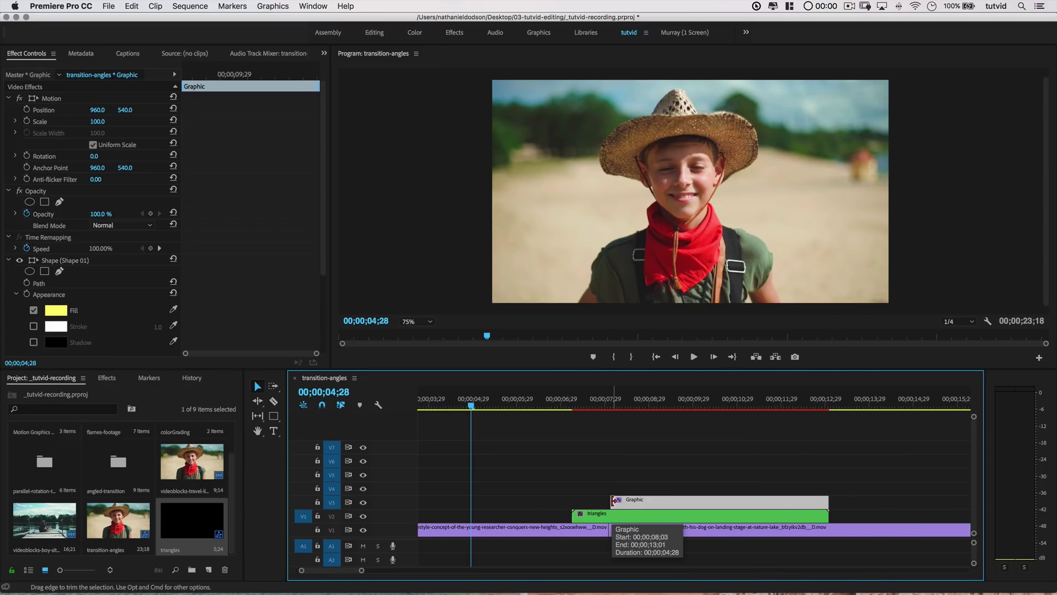
left_click_drag(613, 500, 573, 501)
left_click_drag(570, 405, 673, 426)
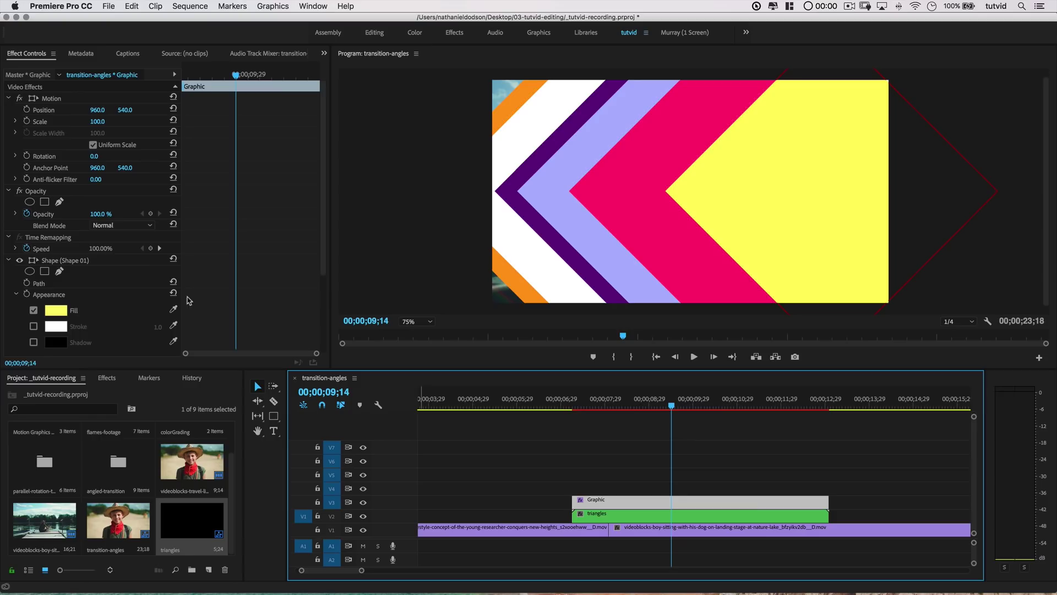
- Set the V3 Graphic clip's fill colour to black 000000
left_click(62, 311)
left_click(403, 145)
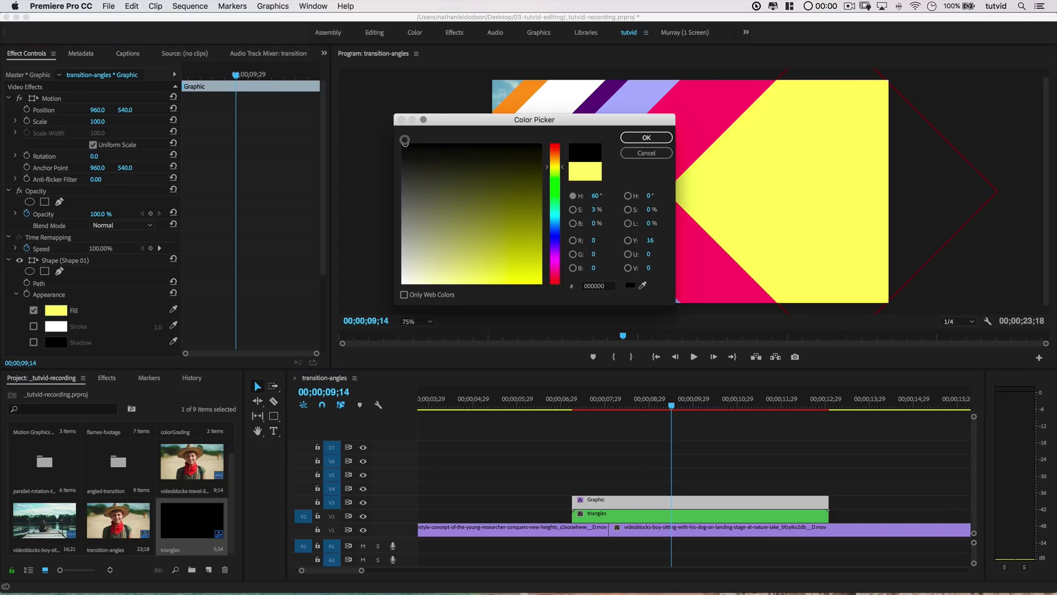
left_click(647, 137)
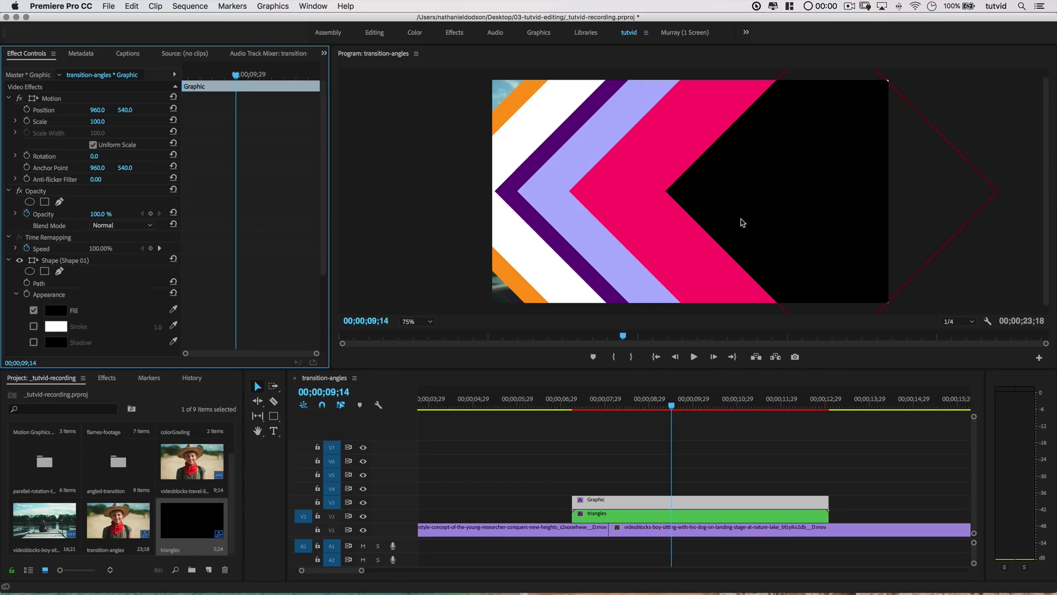
- Lower the black shape's earlier Position keyframe X from 3773.2 to about 3577, scrubbing to check the sweep
scroll(271, 287, "down", 5)
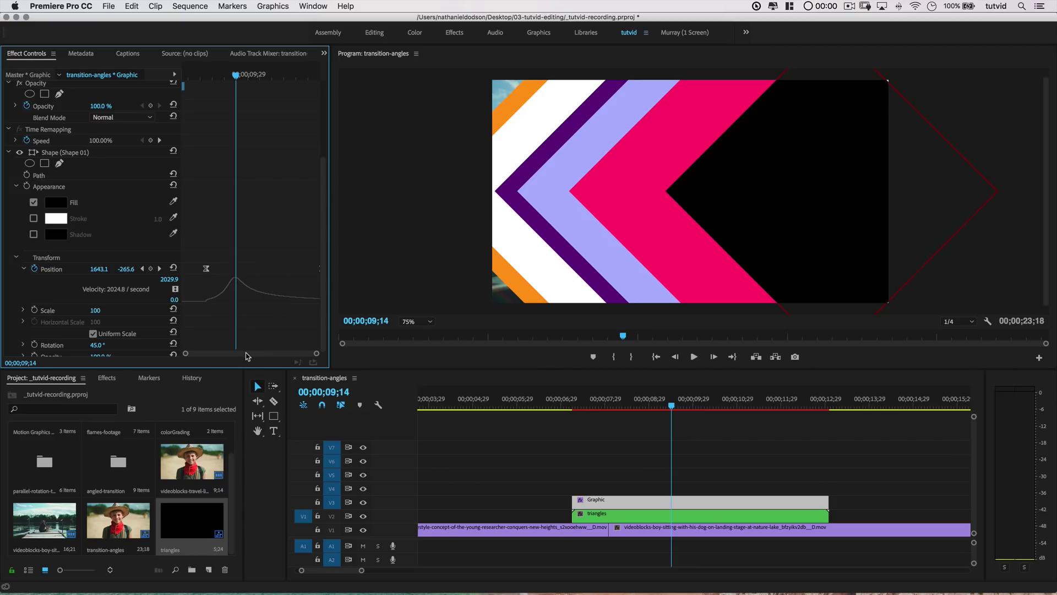
left_click(129, 268)
left_click(143, 269)
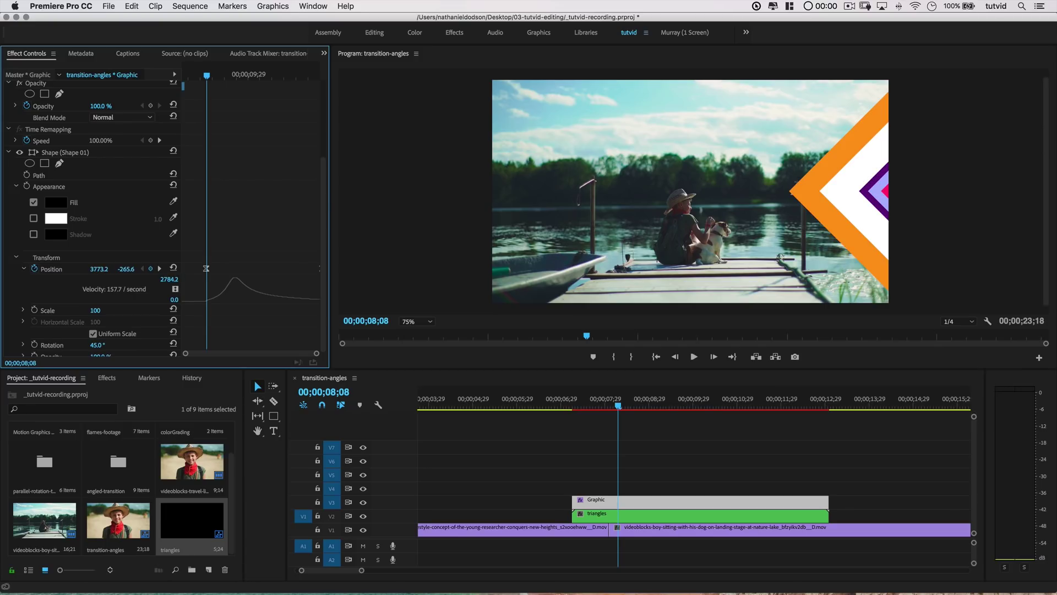
left_click_drag(619, 402, 672, 404)
key("Right")
key("Right")
key("Right")
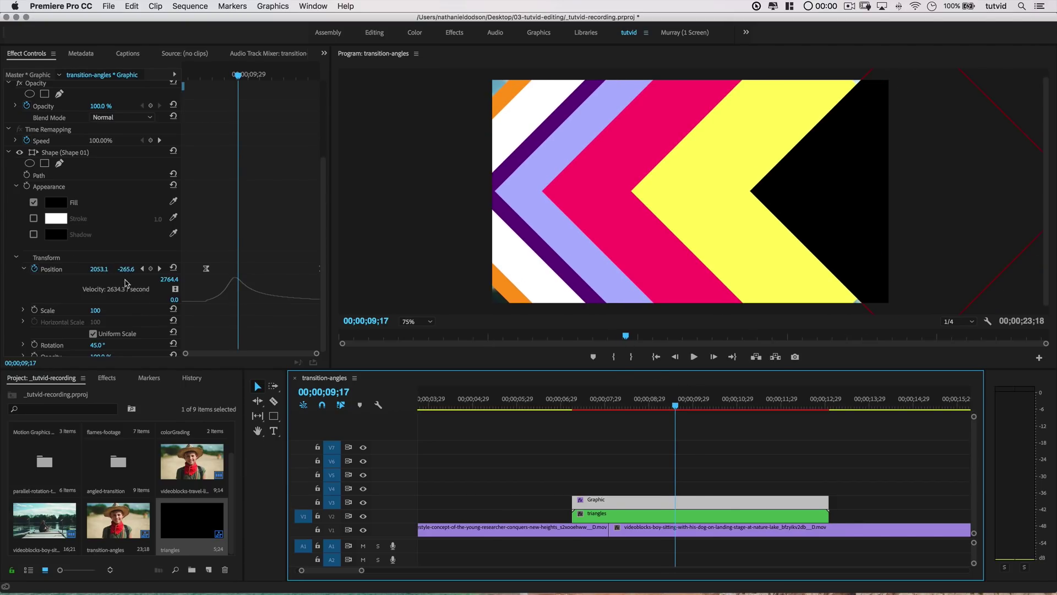
left_click(142, 269)
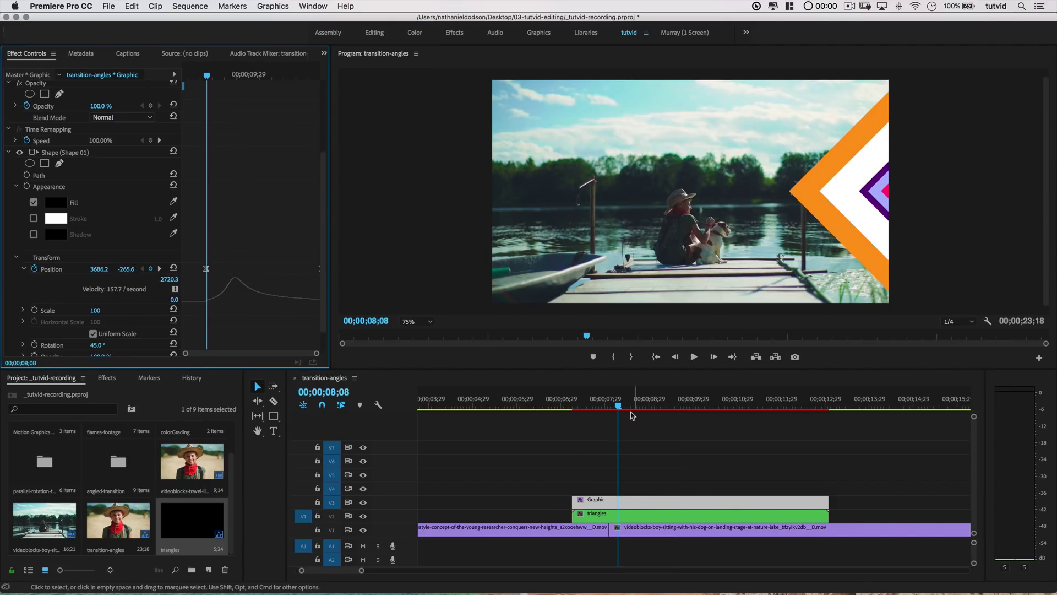
left_click_drag(619, 405, 677, 407)
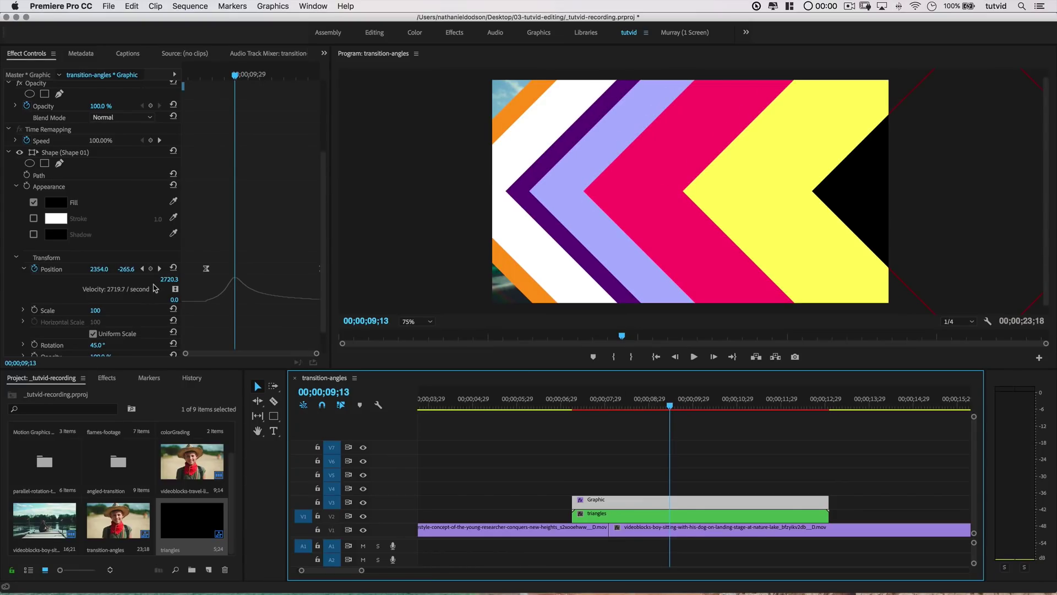
left_click(158, 270)
left_click(142, 268)
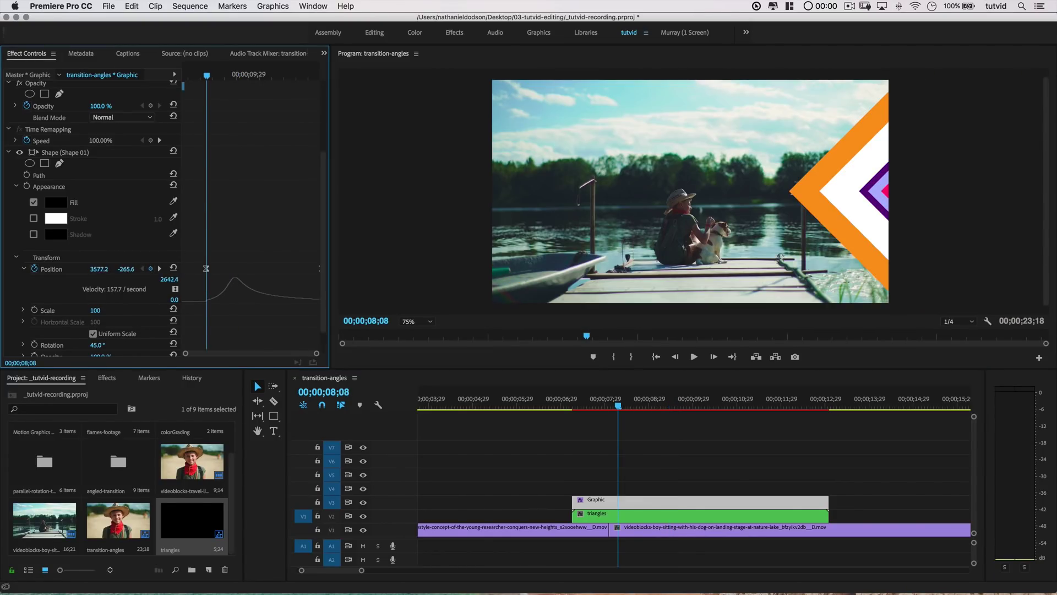
left_click_drag(617, 406, 588, 424)
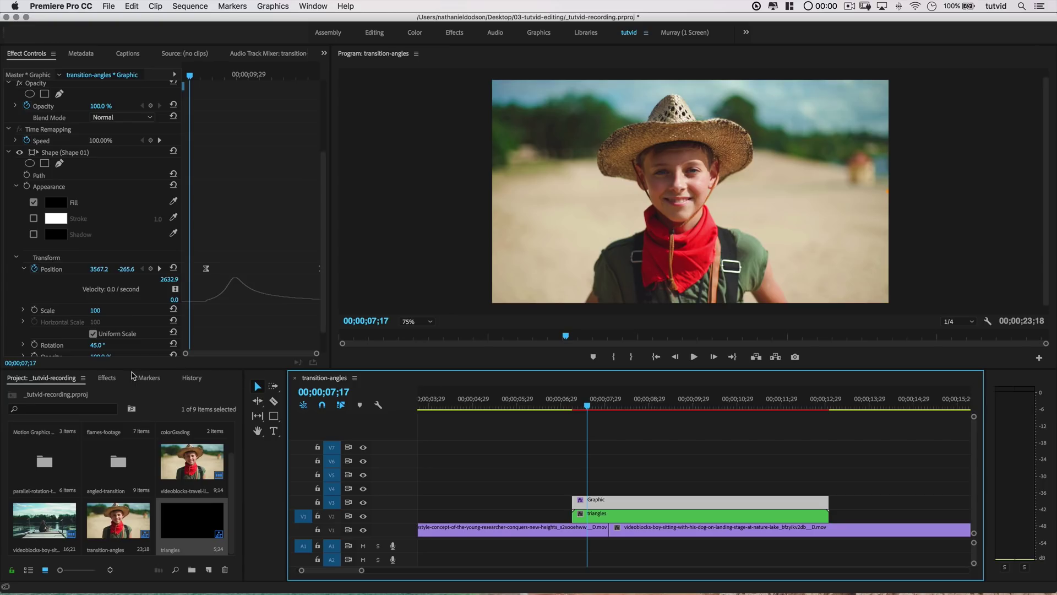
- Find Track Matte Key in Effects and apply it to the triangles clip
left_click(107, 378)
left_click(64, 392)
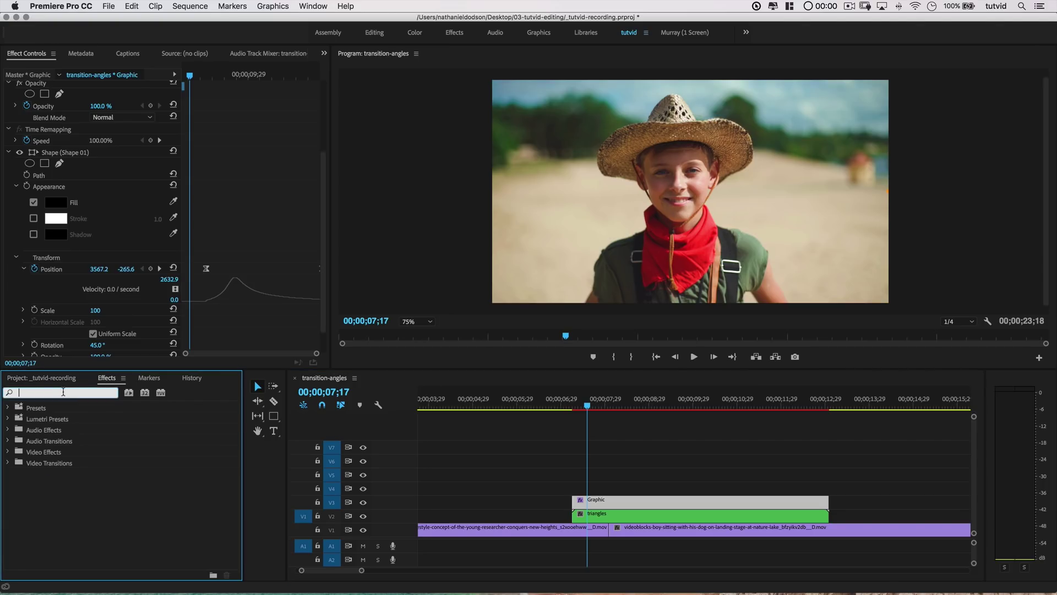
type("Track Matte")
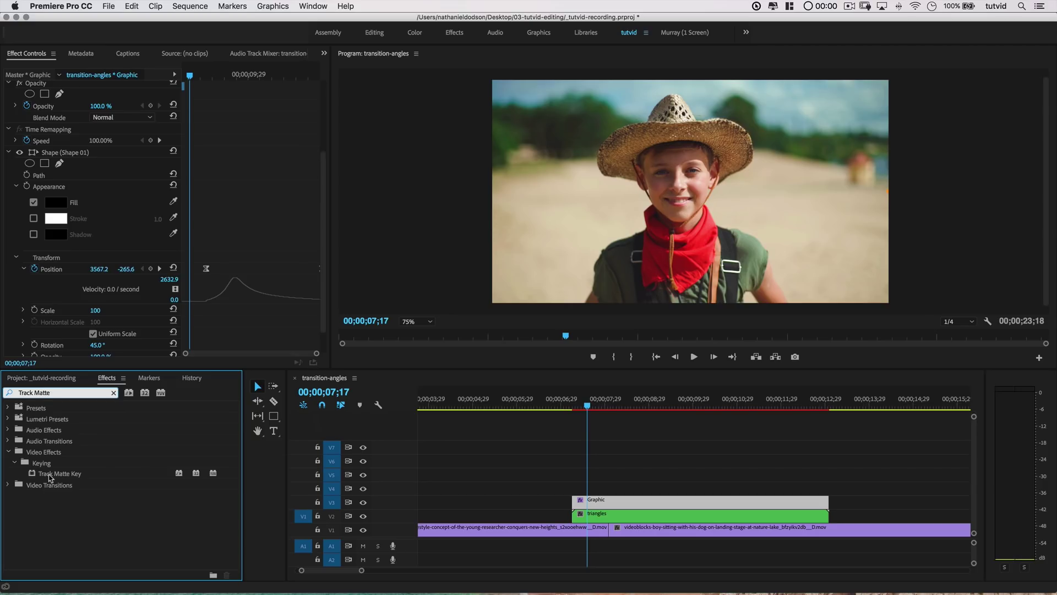
left_click_drag(49, 477, 615, 518)
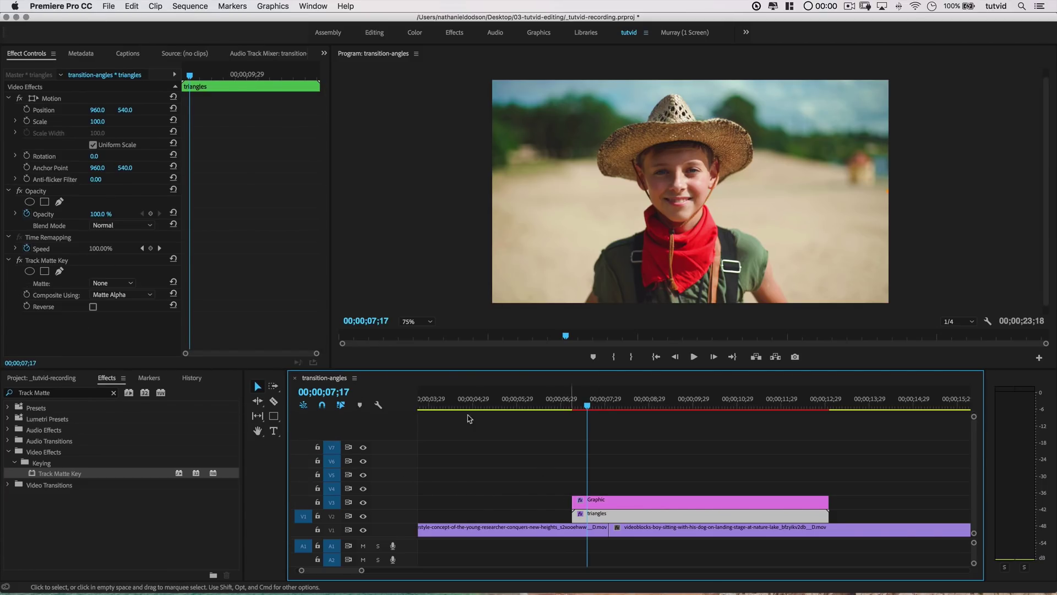
- Set the matte to Video 3 with Reverse checked so the lake shot shows through
left_click(113, 283)
left_click(119, 353)
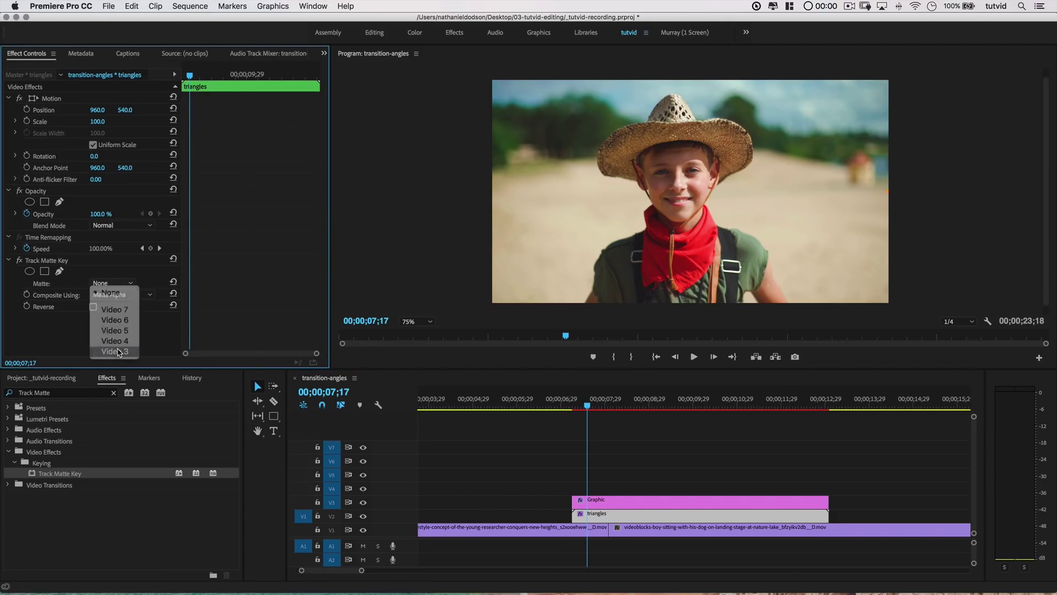
key("space")
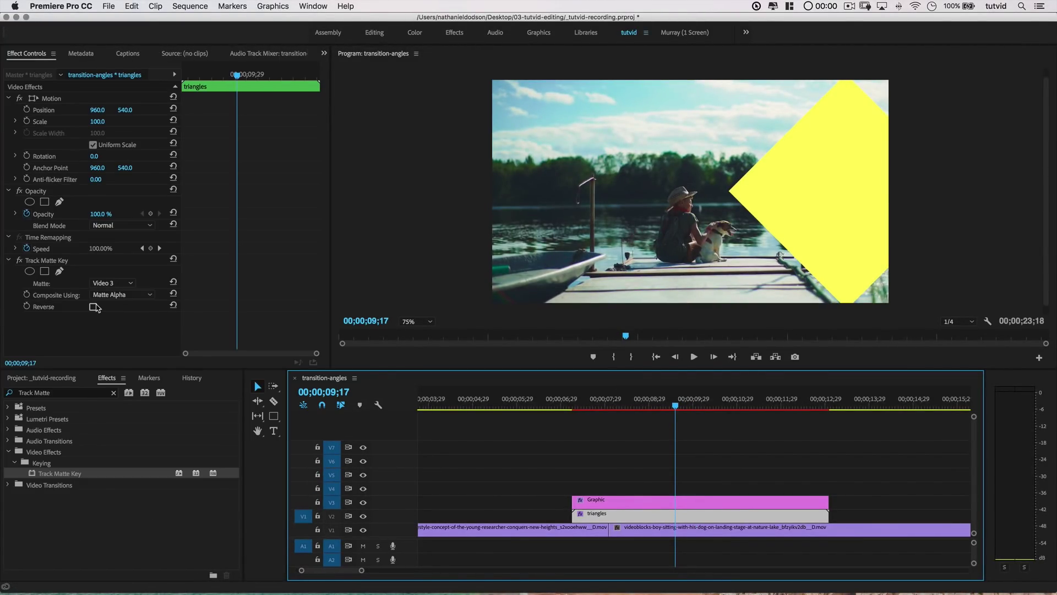
left_click(94, 307)
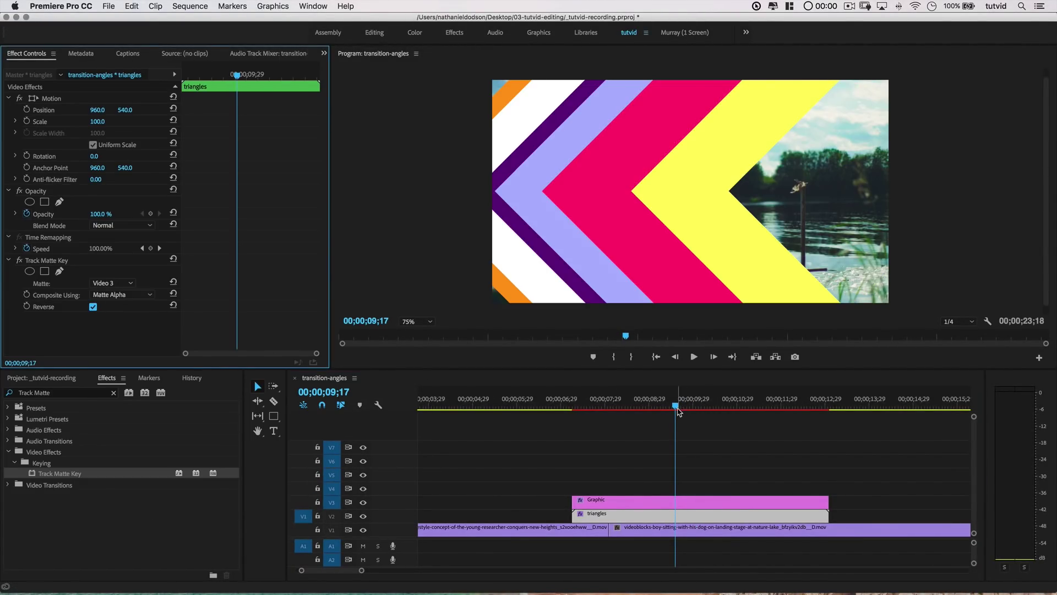
left_click_drag(677, 409, 738, 406)
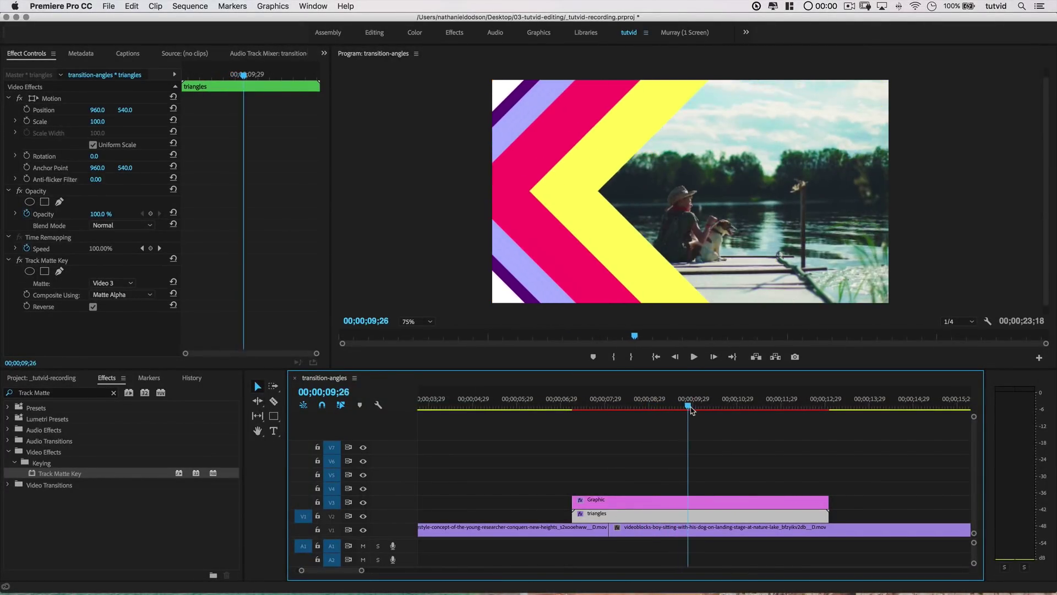
- Nest the Graphic and triangles clips as 'colored-angled-transition-effect'
left_click_drag(638, 488, 652, 519)
right_click(628, 502)
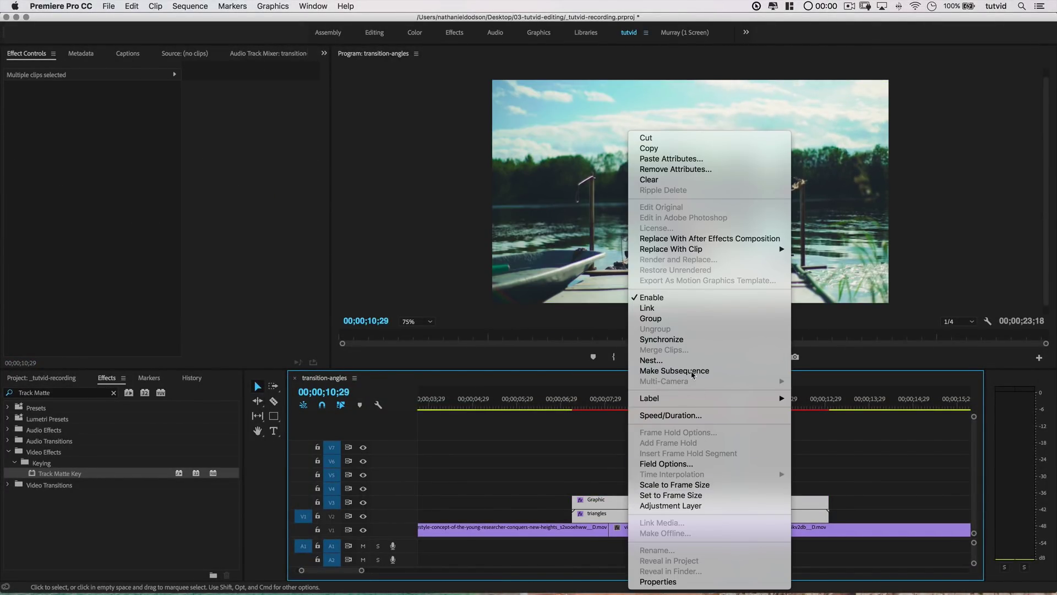
left_click(662, 362)
type("colored-angled-transition")
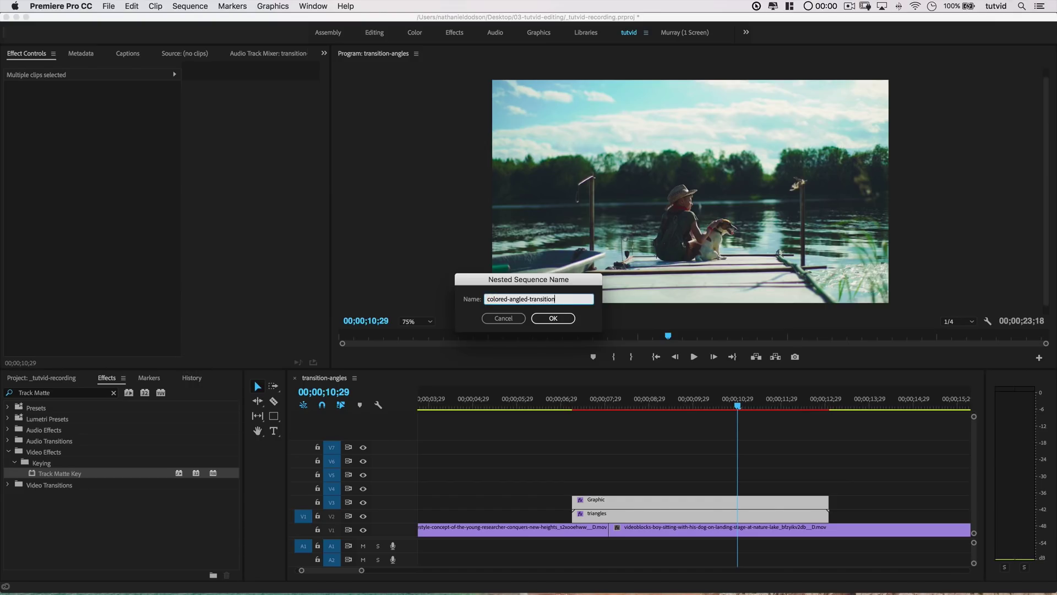
type("-effect")
key("Return")
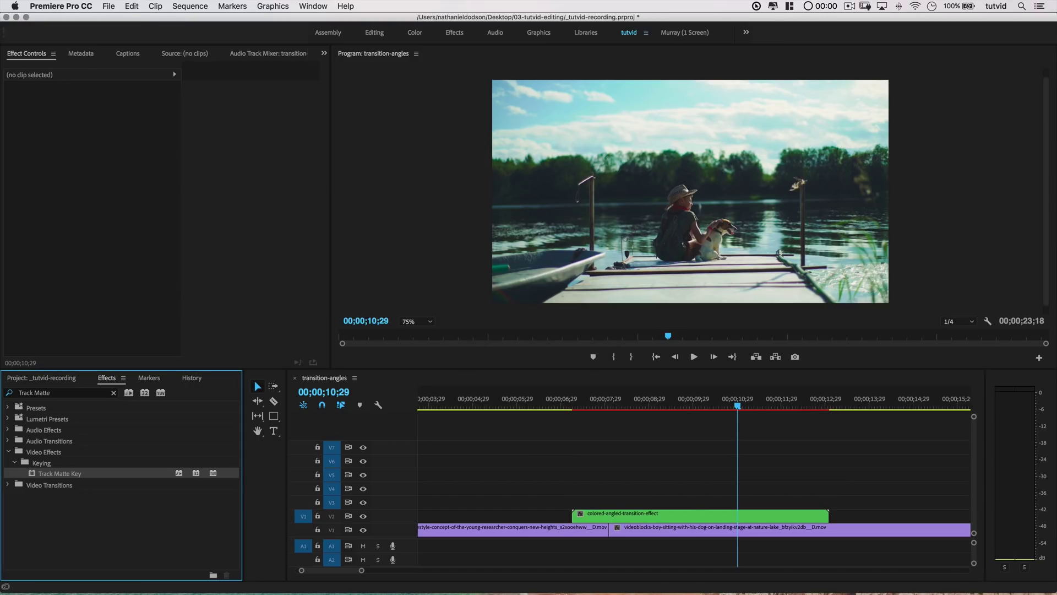
- Speed the nested clip up to 400%, shortening it to 00;00;01;13
right_click(618, 517)
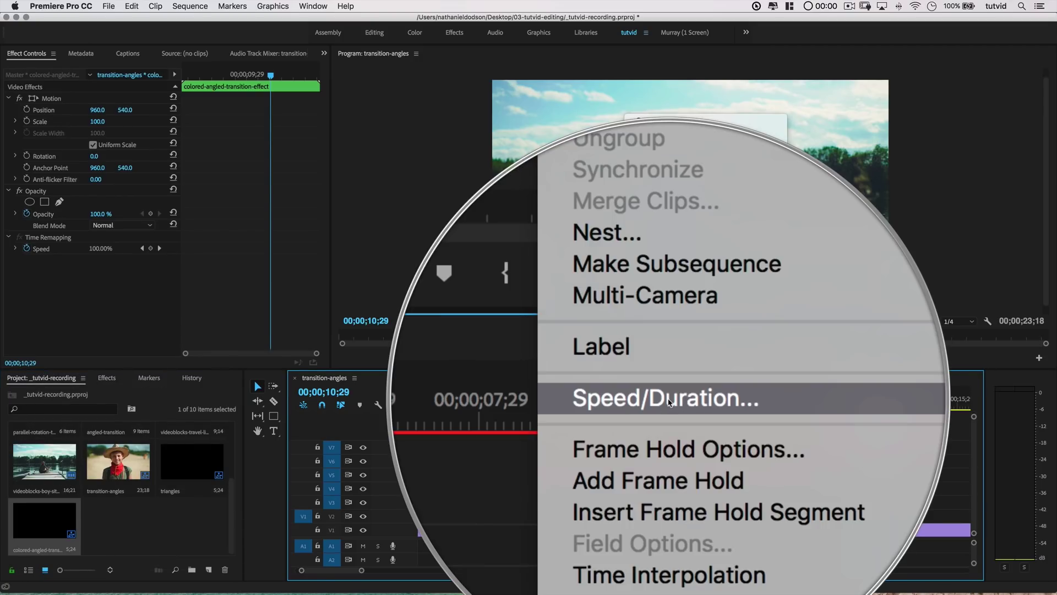
left_click(668, 402)
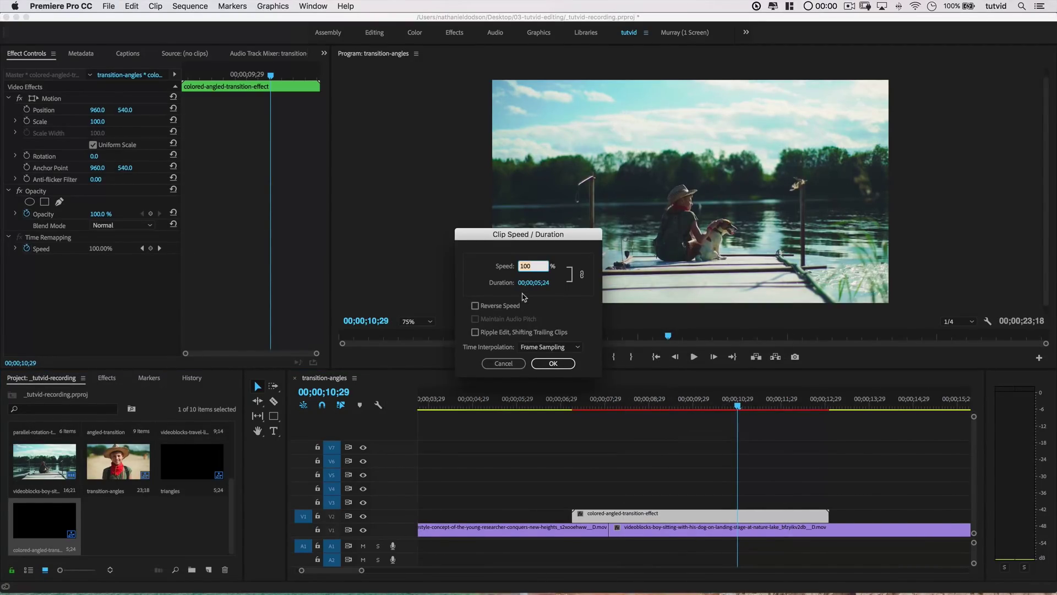
left_click(553, 363)
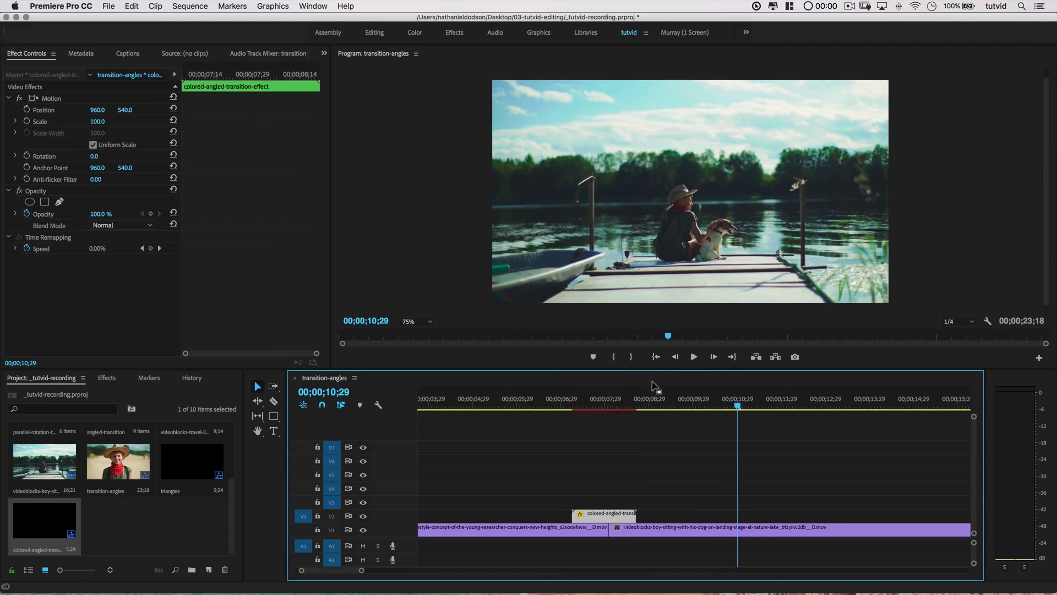
- Nudge the colored-angled-transition-effect nest frame by frame to center it on the cut, then play it
left_click_drag(625, 396, 609, 393)
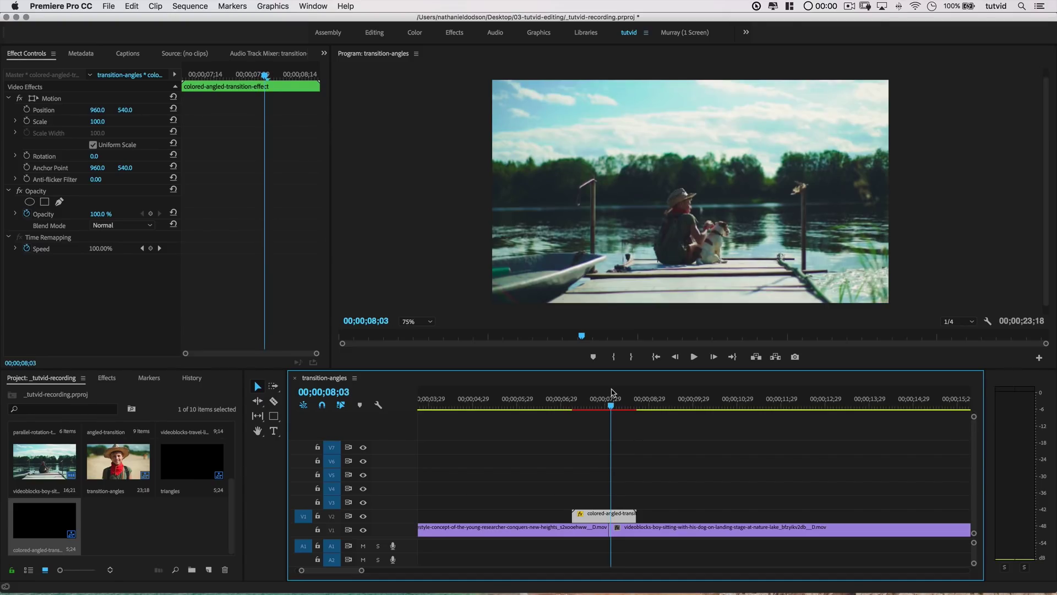
key("Left")
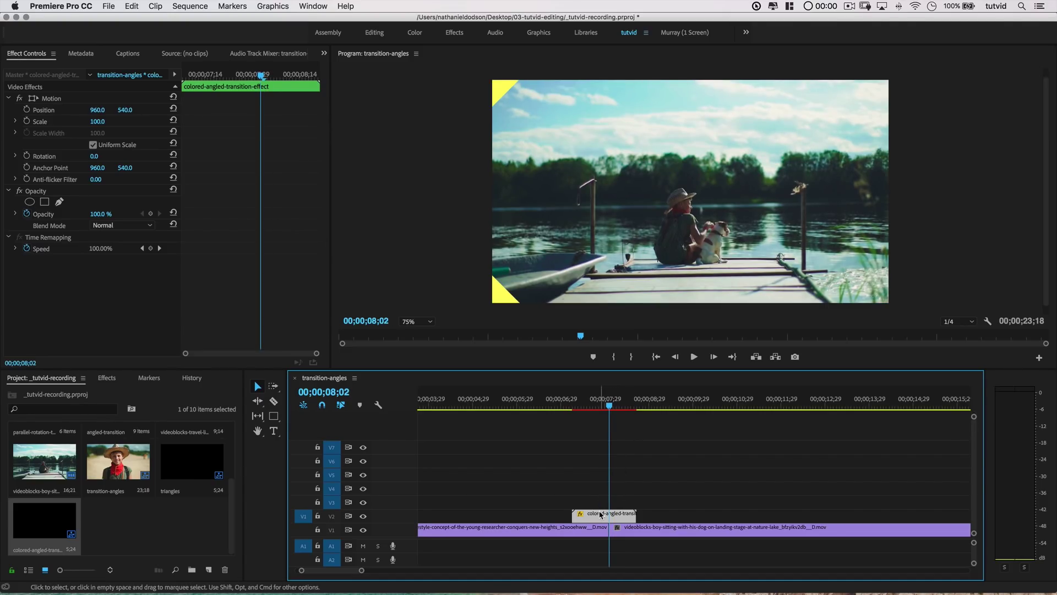
key("alt+Right")
key("alt+Right")
key("alt+Right")
key("alt+Right")
key("alt+Right")
key("alt+Right")
key("alt+Right")
key("alt+Right")
key("alt+Right")
key("alt+Right")
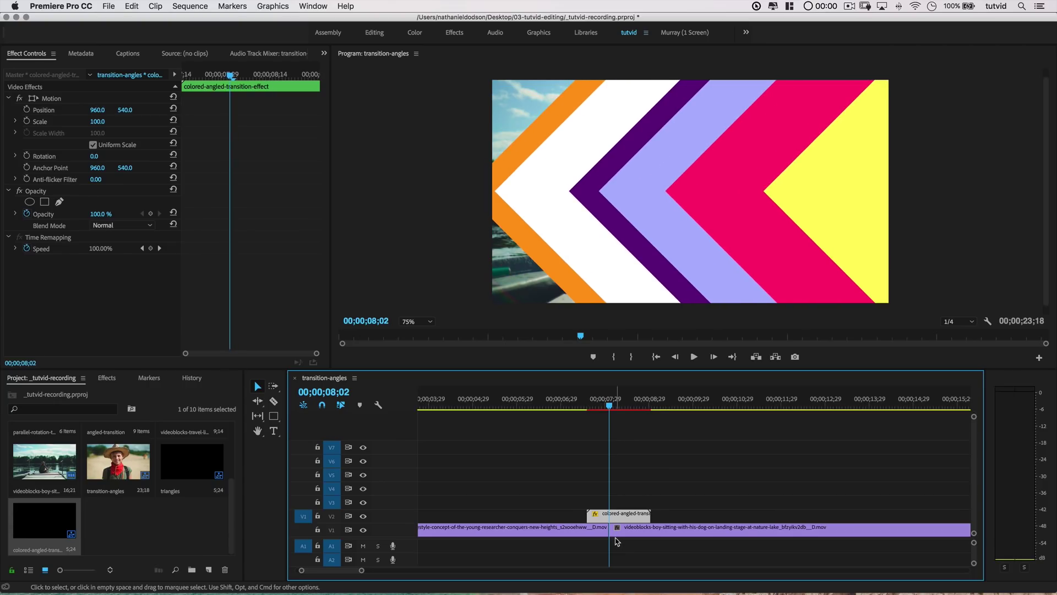
key("alt+Left")
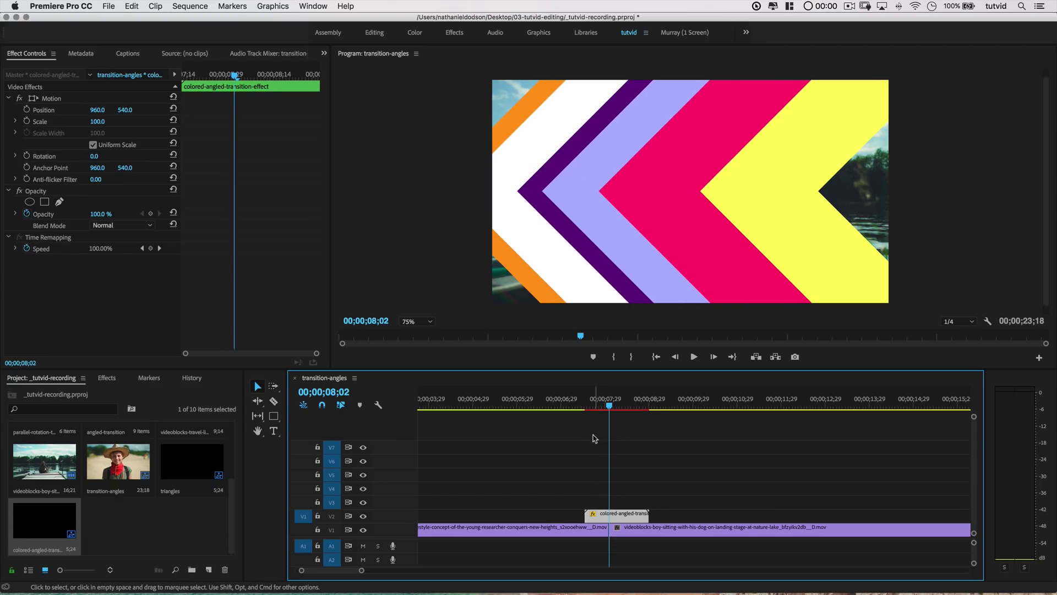
mouse_move(609, 406)
left_mouse_down()
mouse_move(585, 407)
mouse_move(632, 408)
mouse_move(593, 408)
mouse_move(631, 408)
mouse_move(609, 407)
left_mouse_up()
key("super+Left")
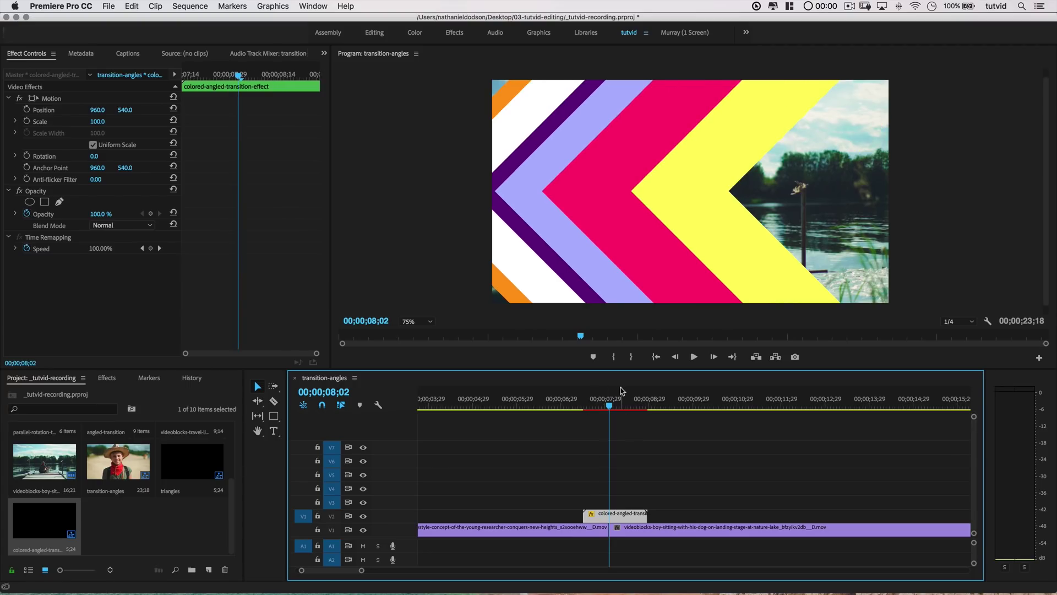
left_click_drag(609, 408, 574, 408)
key("space")
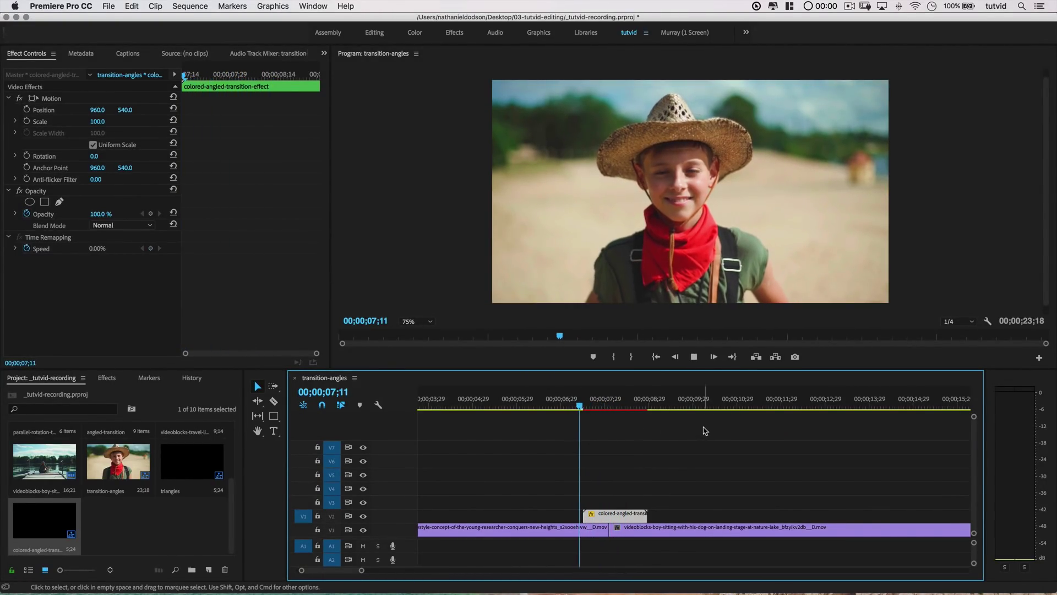